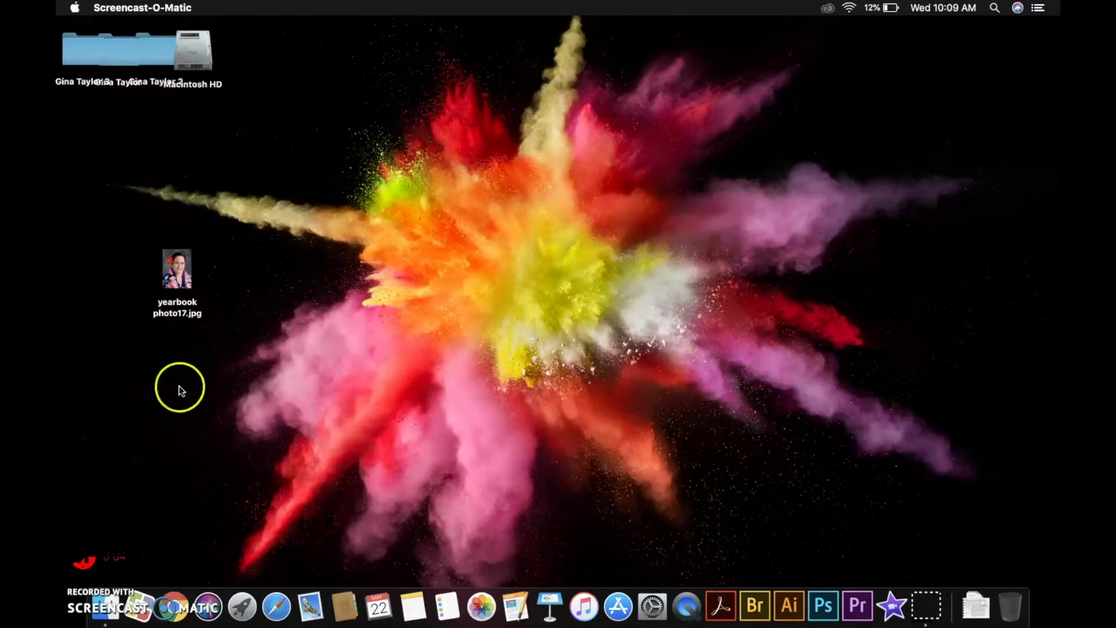
Switch to Photoshop and start a new document from the A3 print preset at 300 ppi.
left_click(825, 605)
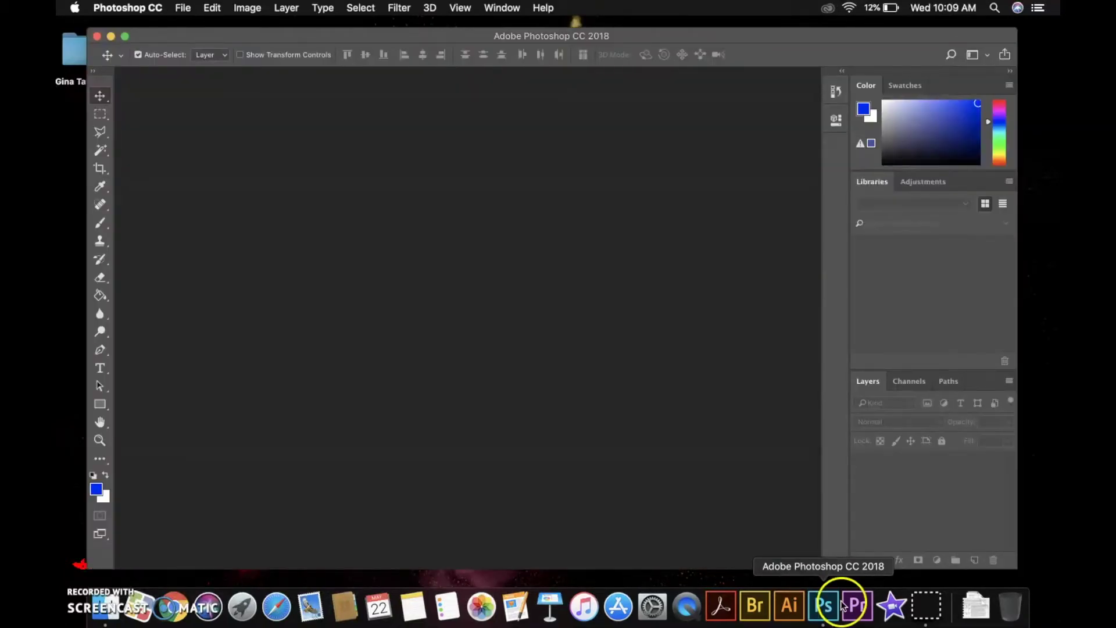
left_click(181, 10)
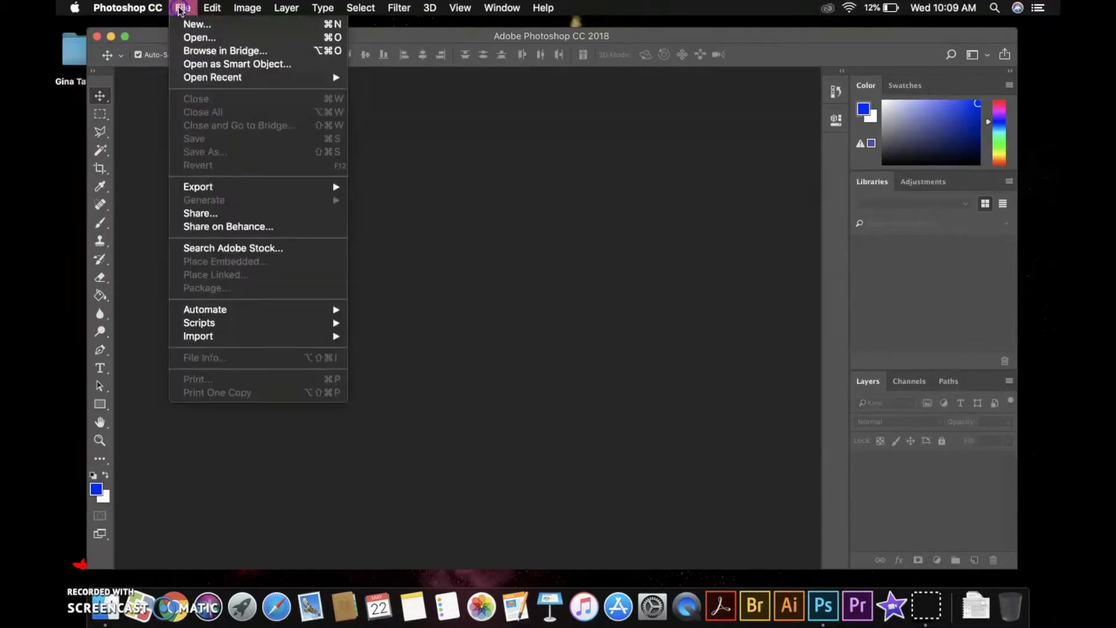
left_click(182, 26)
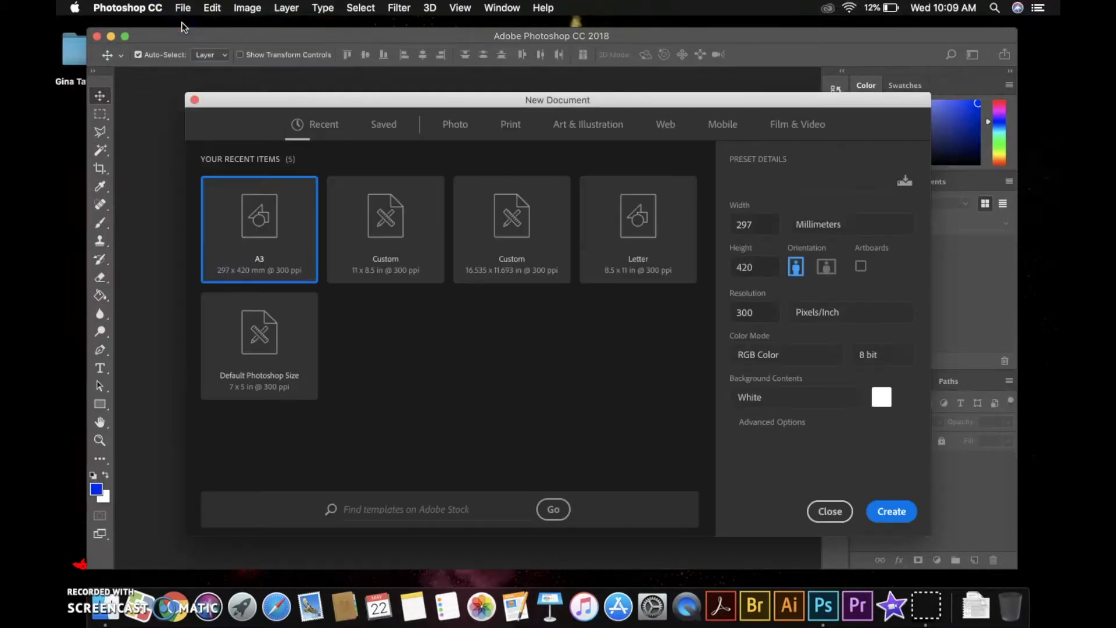
left_click(511, 125)
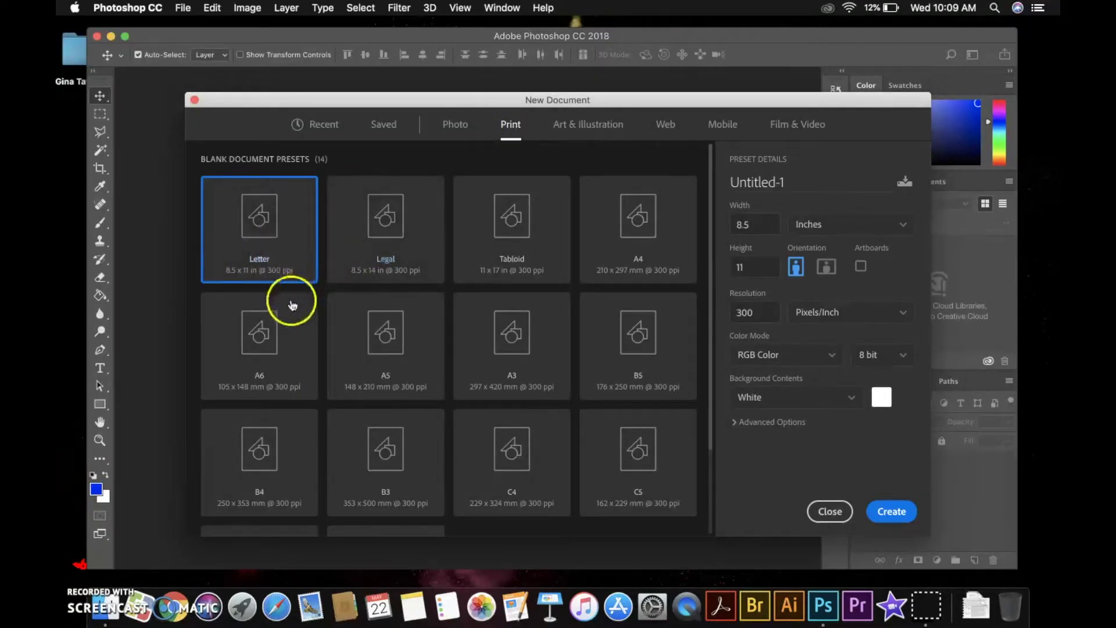
left_click(504, 335)
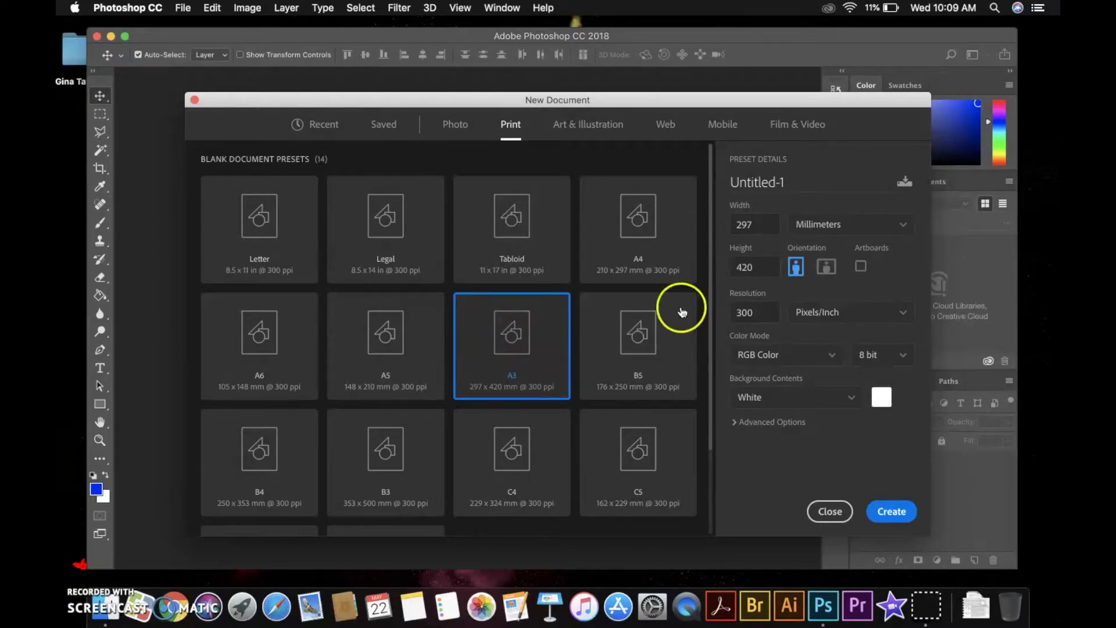
Set the new document's units to inches, keep portrait orientation, and create it.
left_click(855, 230)
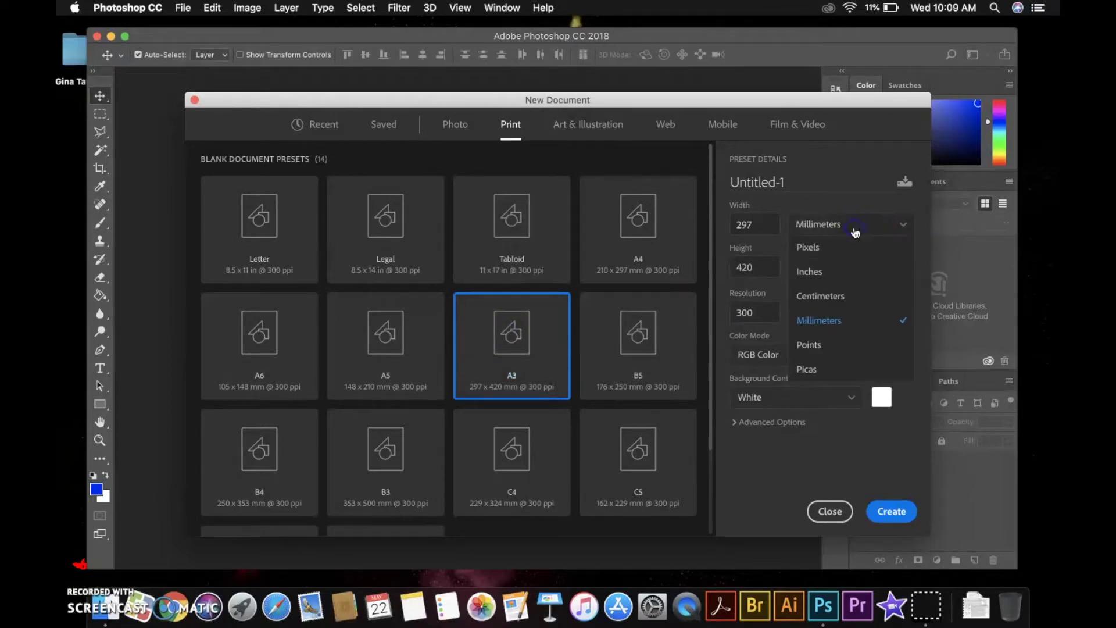
left_click(837, 271)
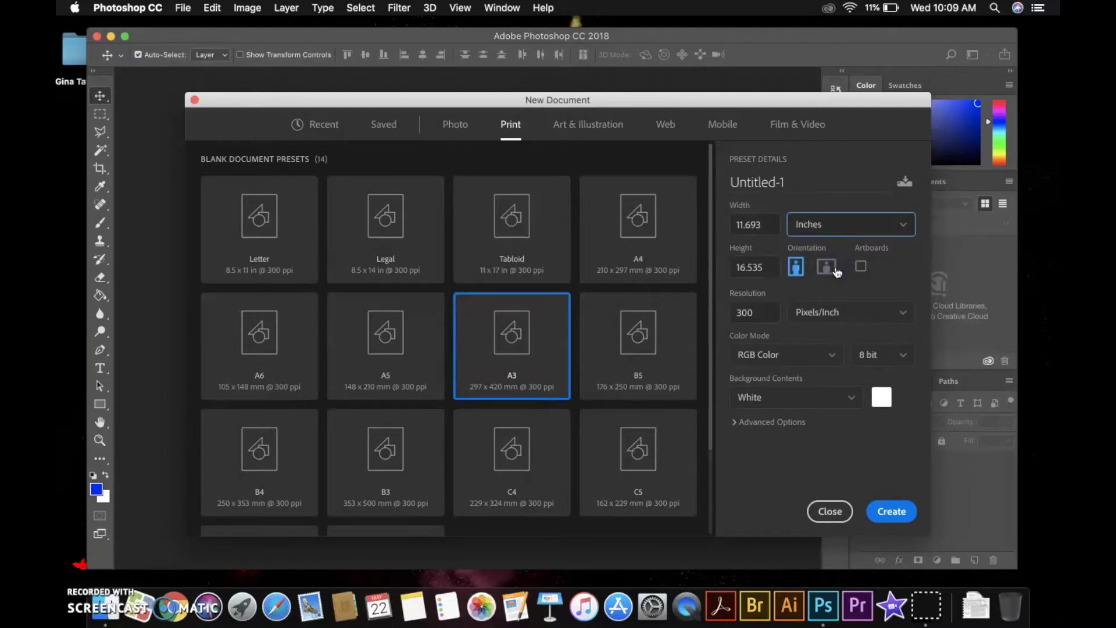
left_click(839, 224)
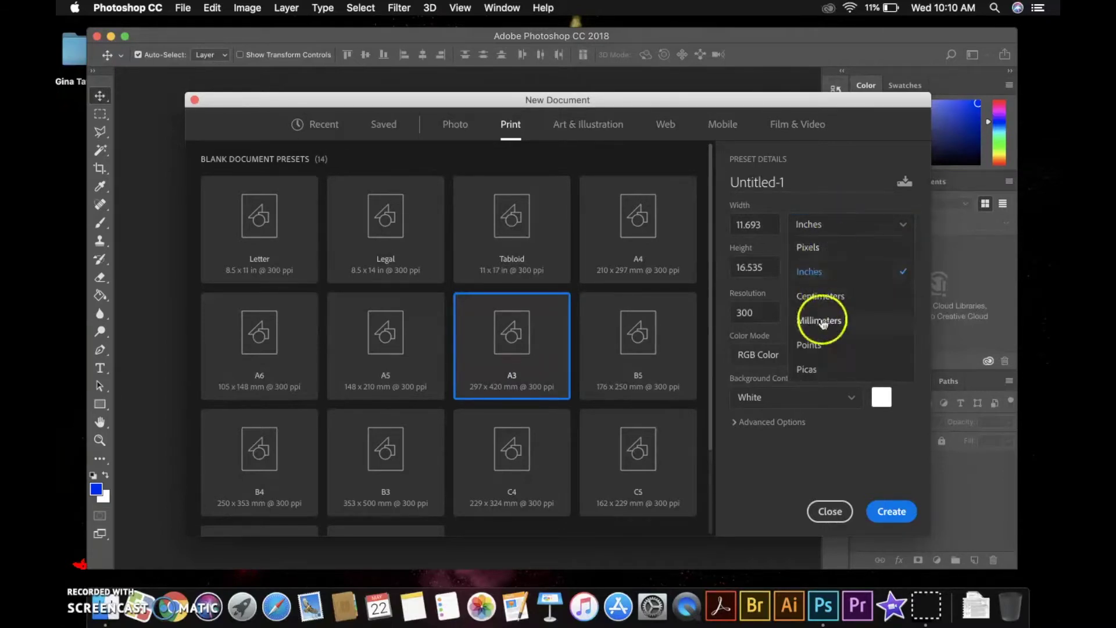
left_click(833, 203)
left_click(795, 275)
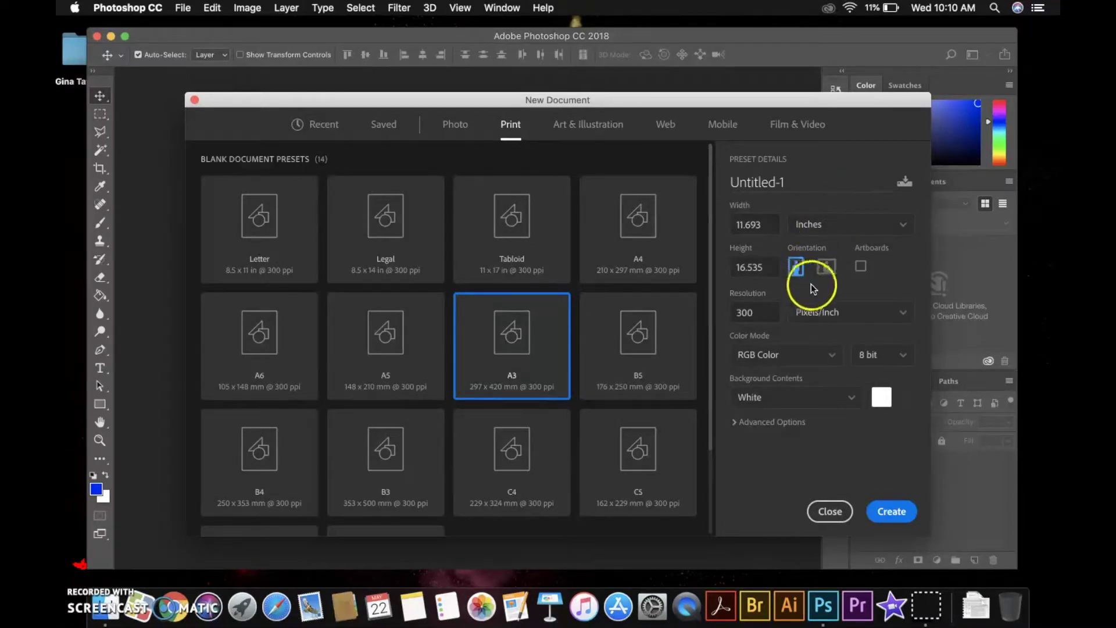
left_click(795, 272)
left_click(887, 515)
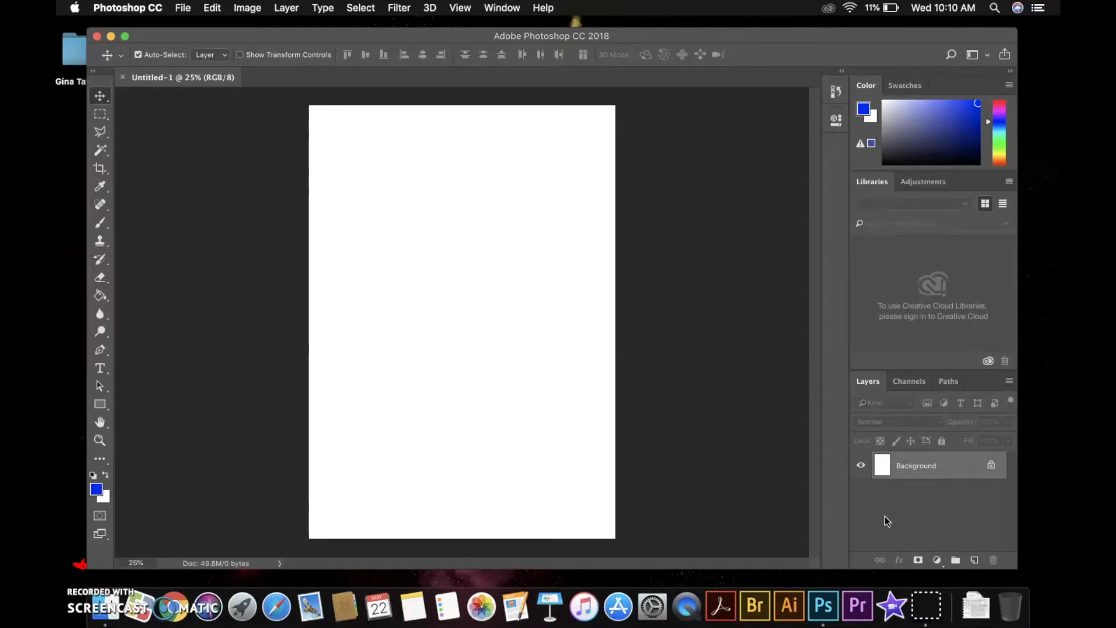
Open yearbook photo17.jpg from the Desktop.
left_click(187, 19)
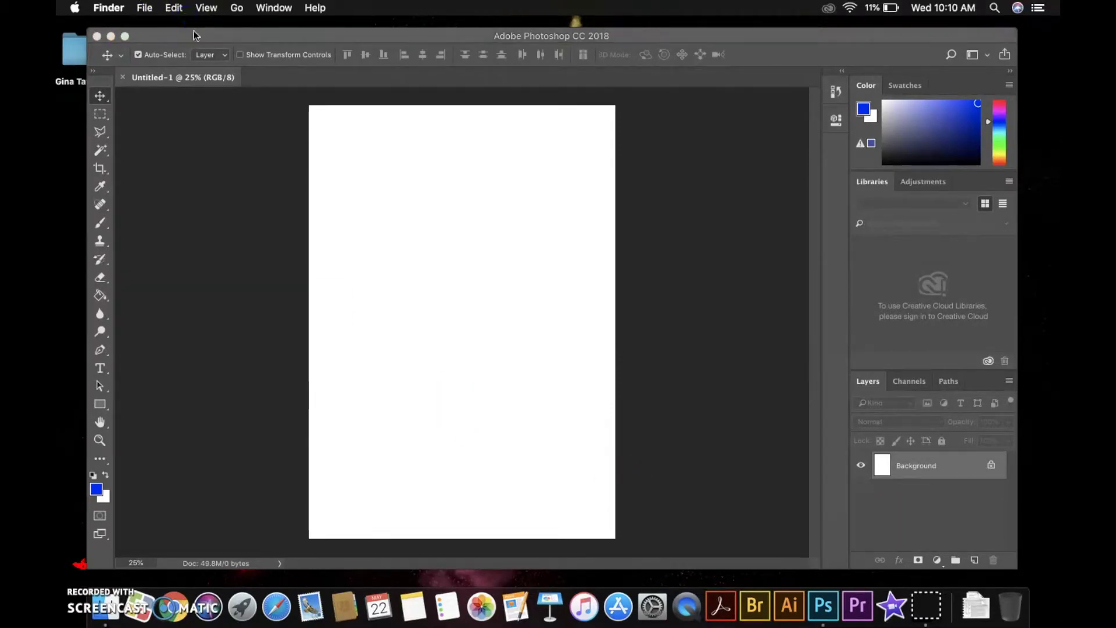
left_click(193, 35)
left_click(183, 7)
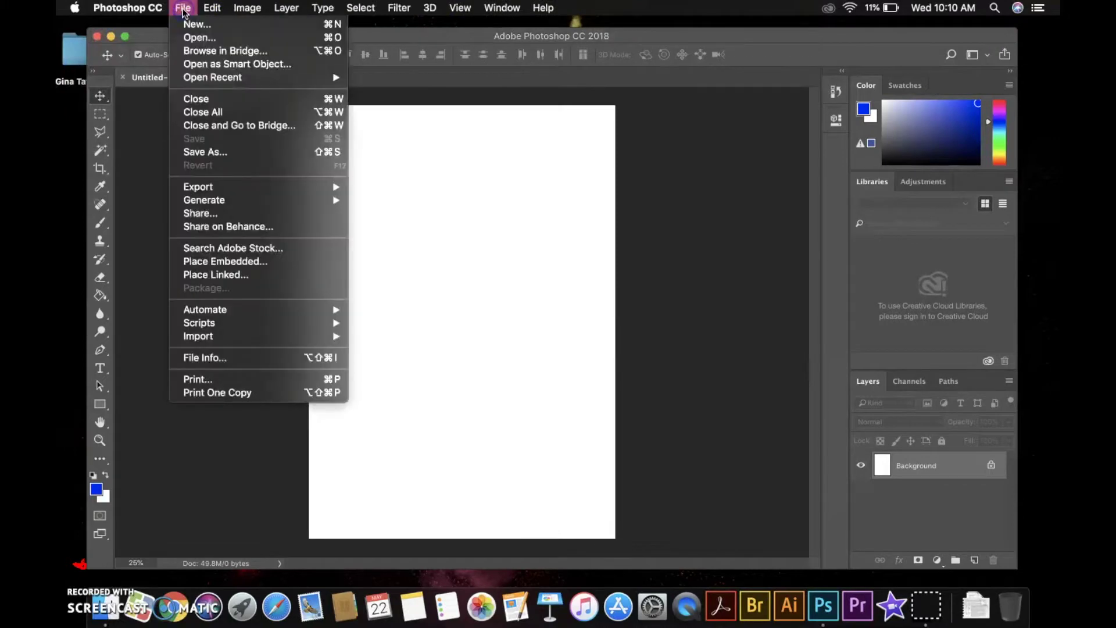
left_click(191, 38)
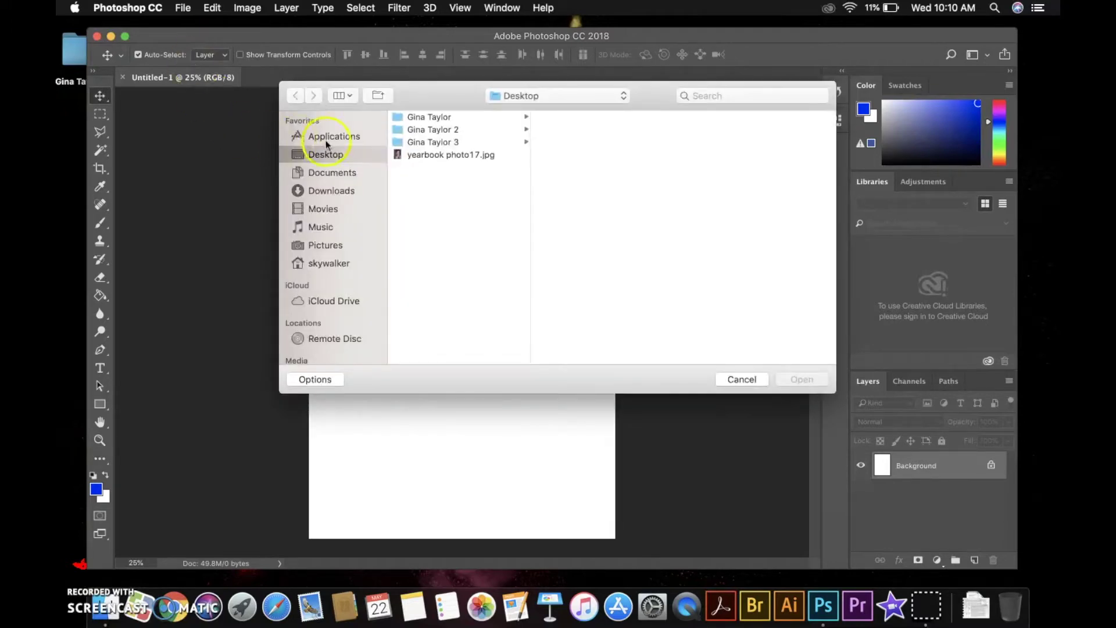
left_click(429, 156)
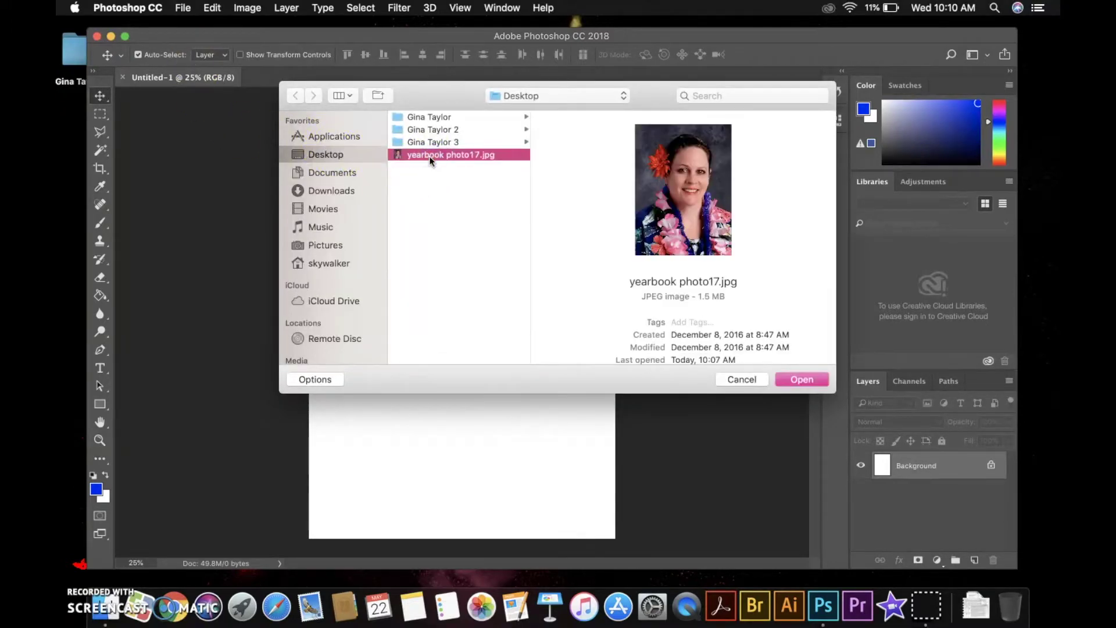
left_click(794, 376)
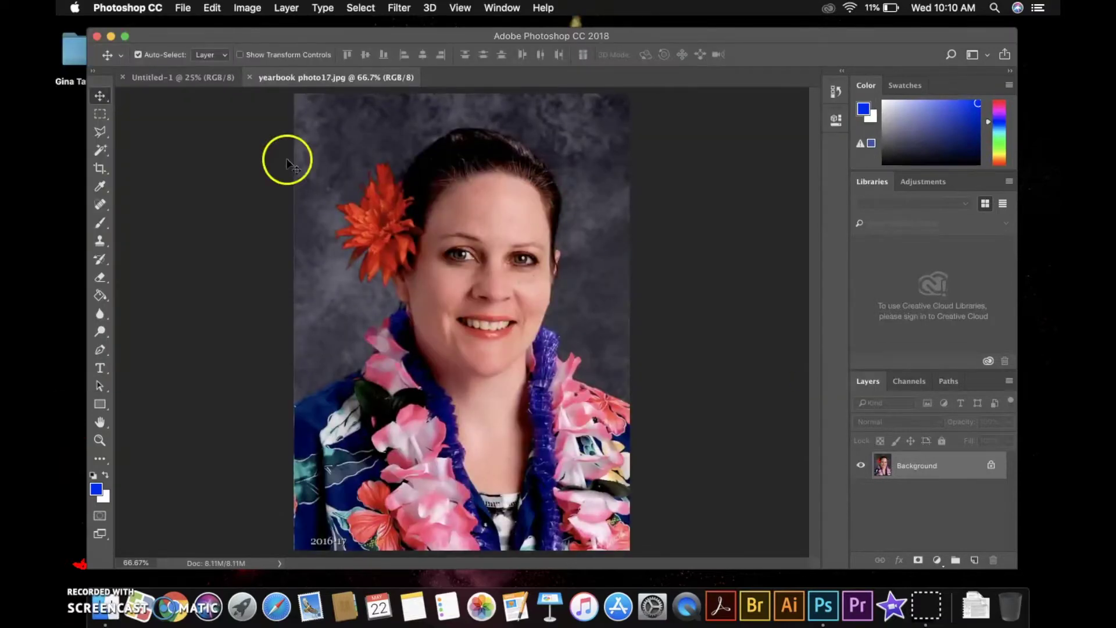
Copy the portrait into the blank Untitled-1 document and align it with the page's upper-left corner.
left_click(175, 78)
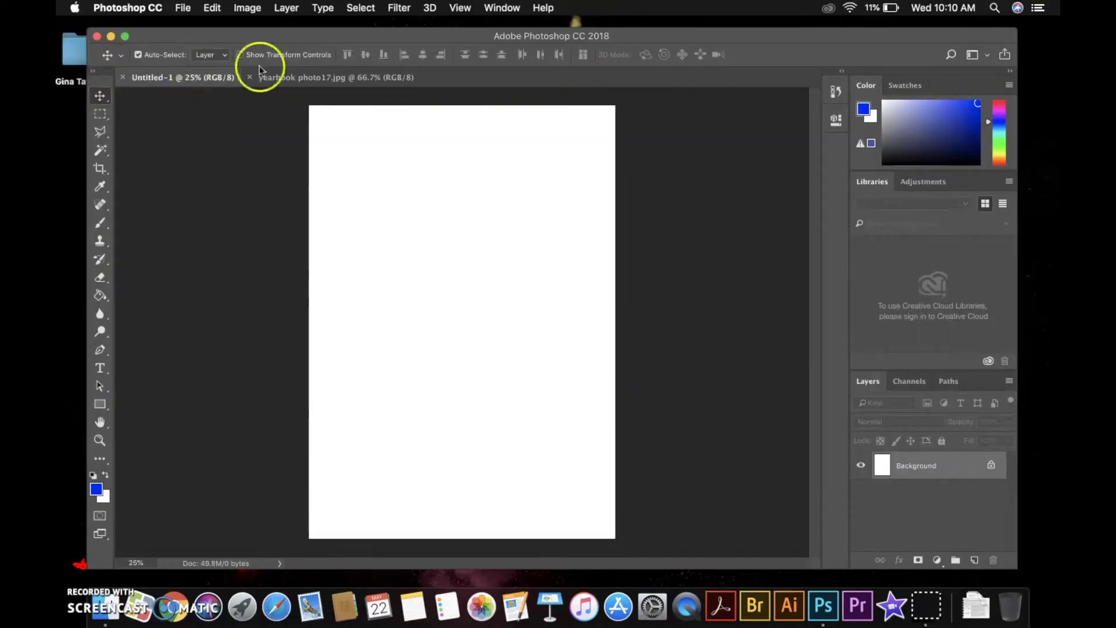
left_click(326, 80)
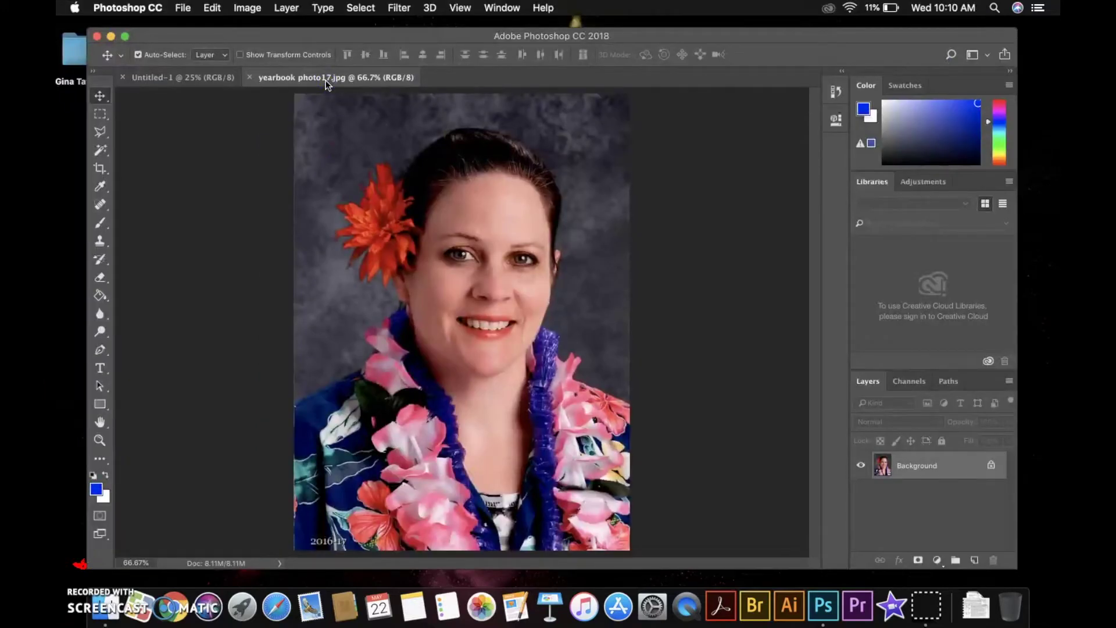
left_click_drag(365, 187, 196, 79)
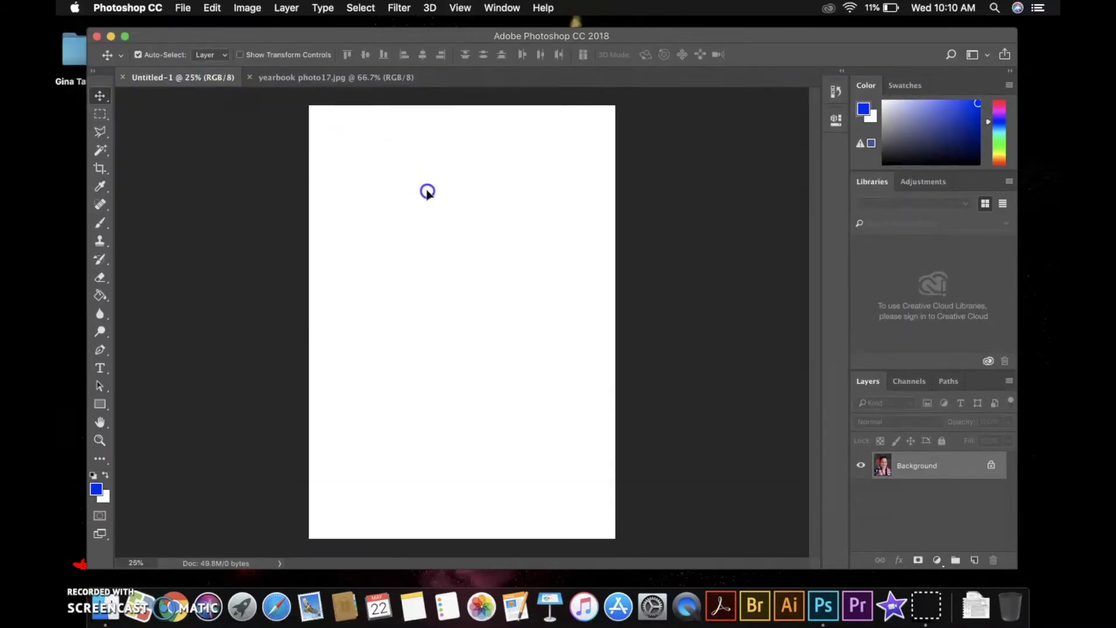
left_click_drag(427, 192, 428, 194)
left_click_drag(436, 238, 383, 226)
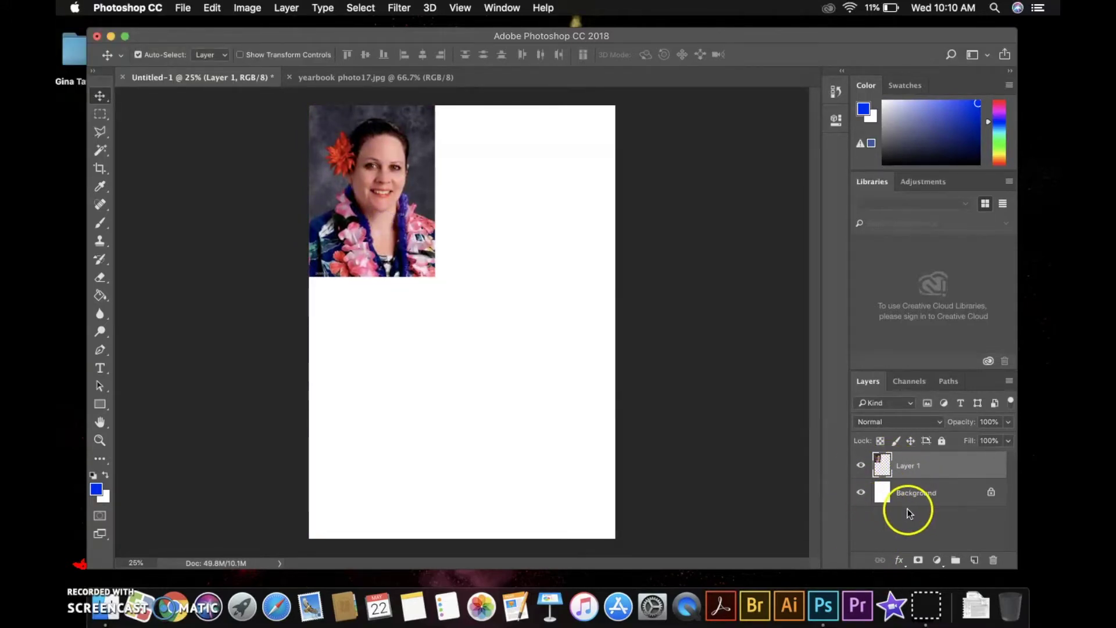
Scale the portrait proportionally to about 73.5% with Free Transform, keeping it in the page's upper-left corner.
left_click(211, 6)
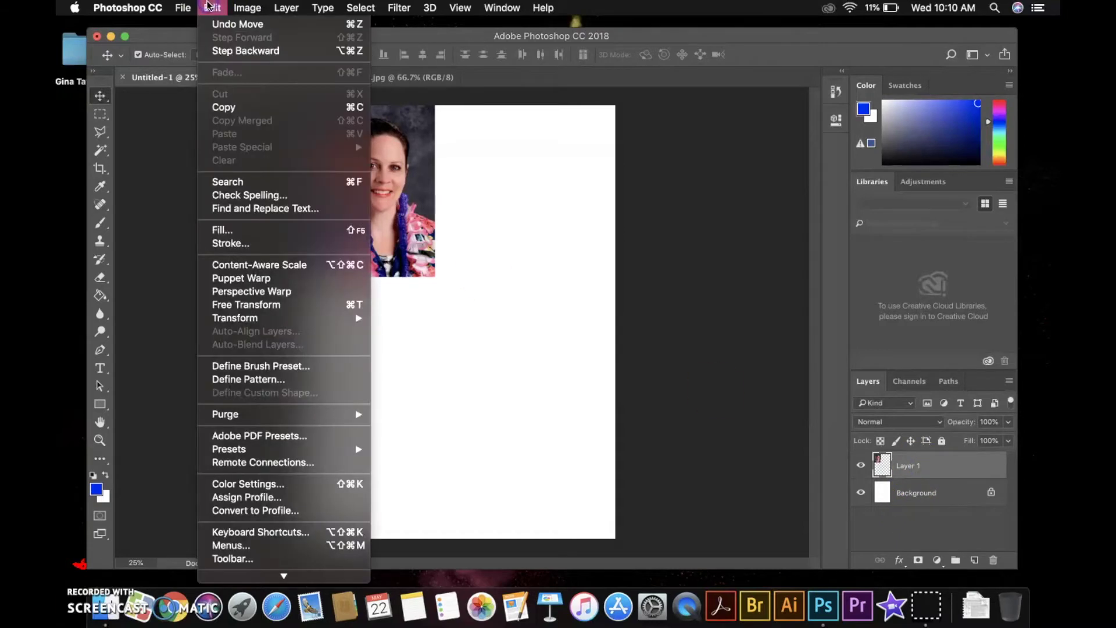
left_click(248, 306)
left_click_drag(435, 276, 402, 247)
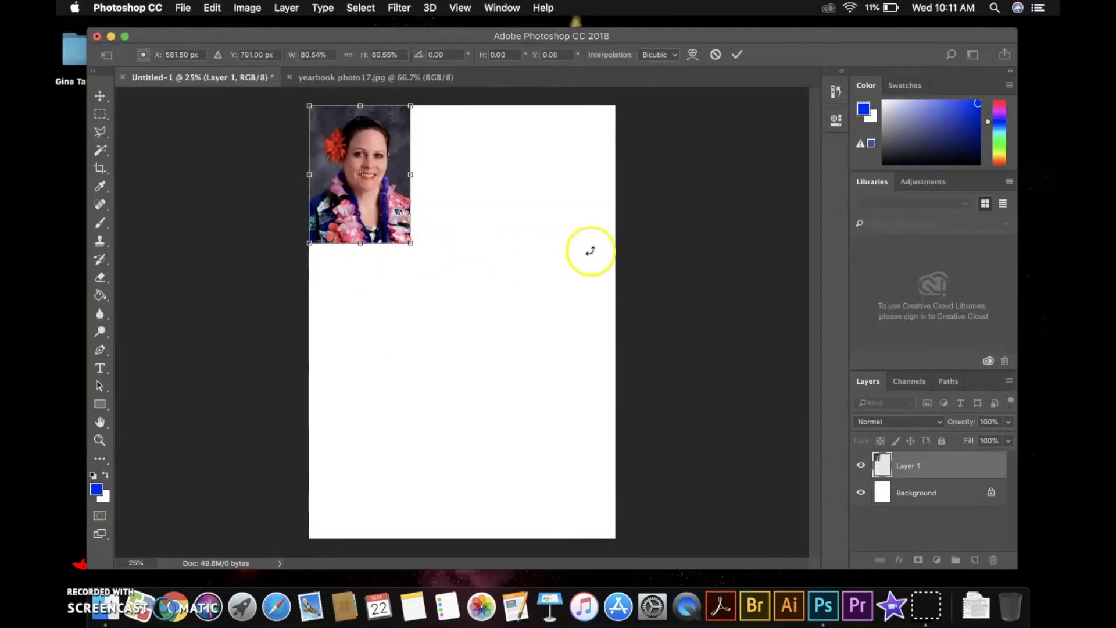
left_click_drag(409, 246, 396, 237)
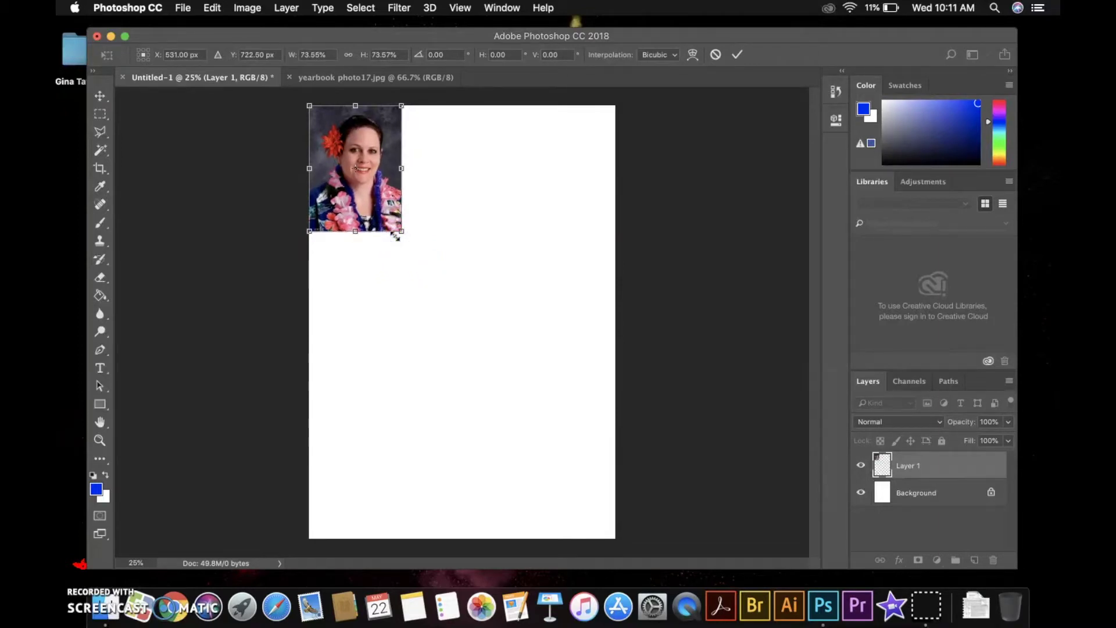
key("Return")
left_click(749, 410)
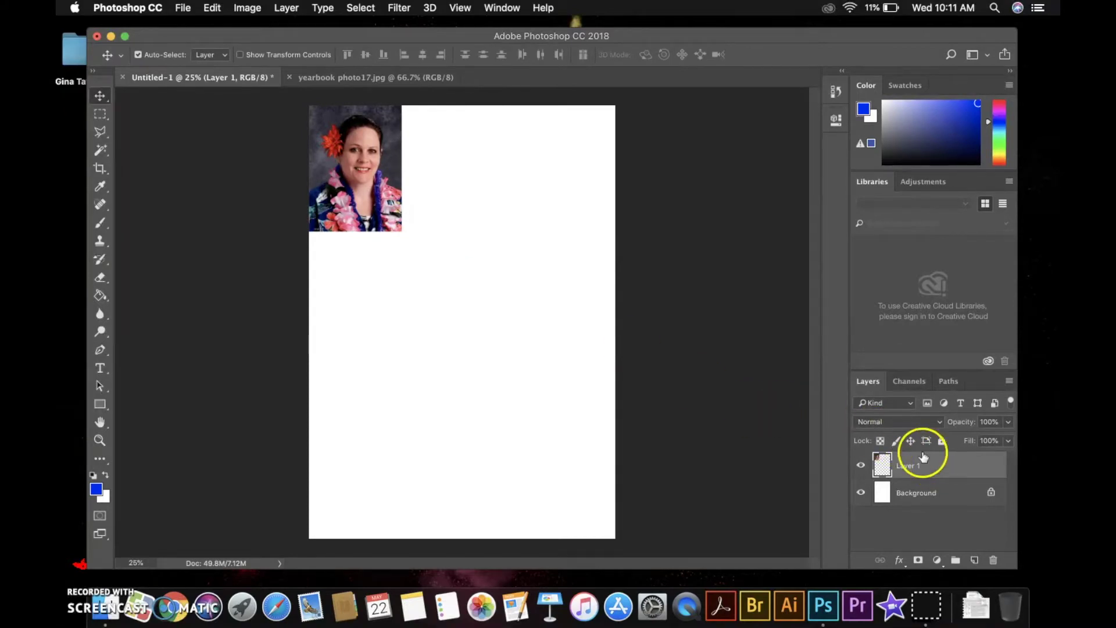
Undock the Layers panel beside the canvas and lengthen it to show more layers.
left_click_drag(875, 383, 734, 100)
left_click_drag(798, 254, 809, 567)
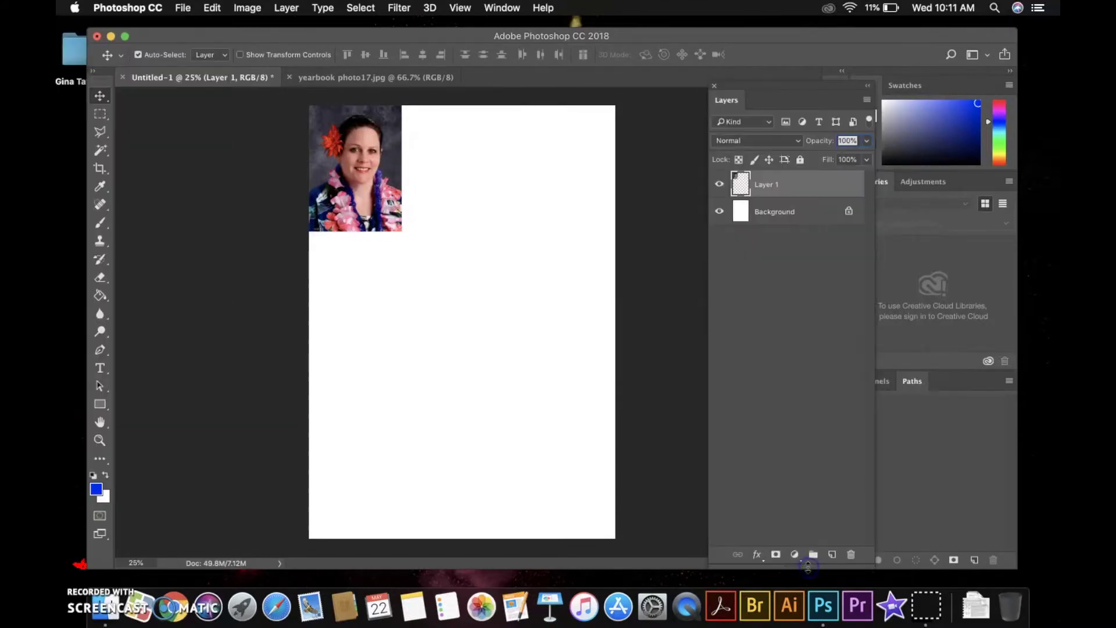
left_click_drag(812, 565, 761, 547)
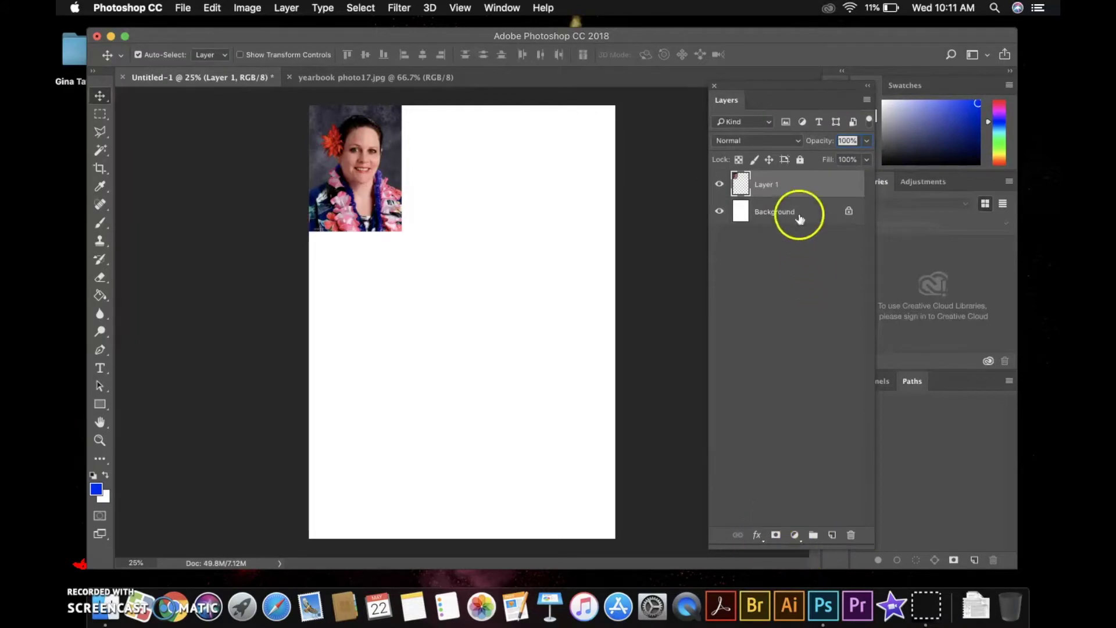
Duplicate the portrait layer three times and line the copies up side by side along the page's top edge.
left_click_drag(791, 184, 831, 527)
left_click_drag(394, 225, 483, 220)
left_click_drag(740, 183, 834, 532)
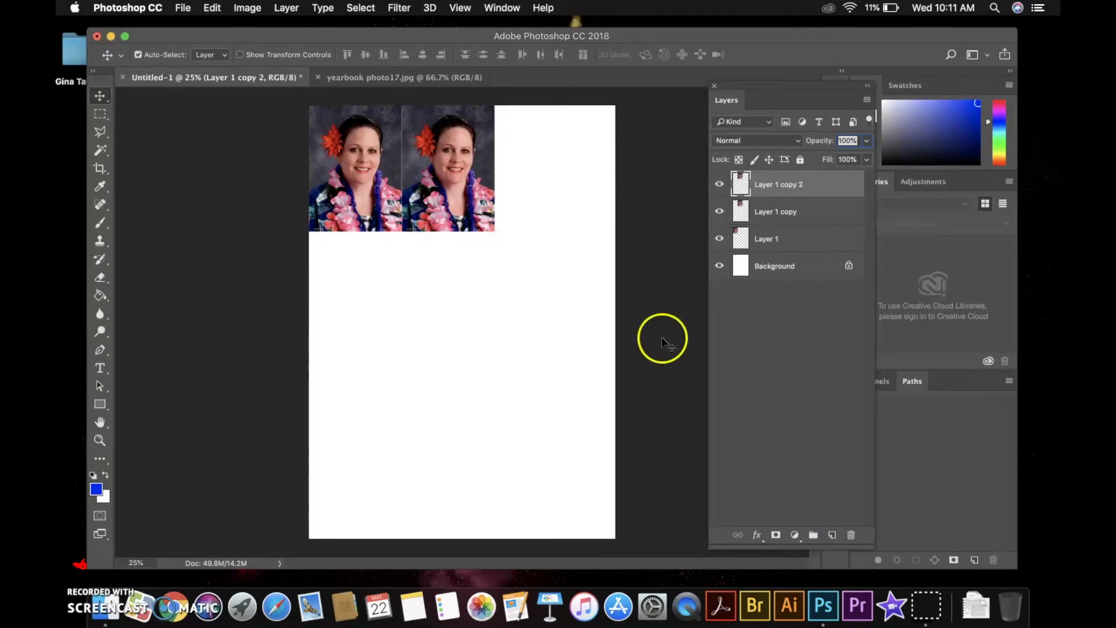
left_click_drag(489, 221, 576, 220)
left_click_drag(767, 185, 832, 533)
left_click_drag(524, 187, 624, 184)
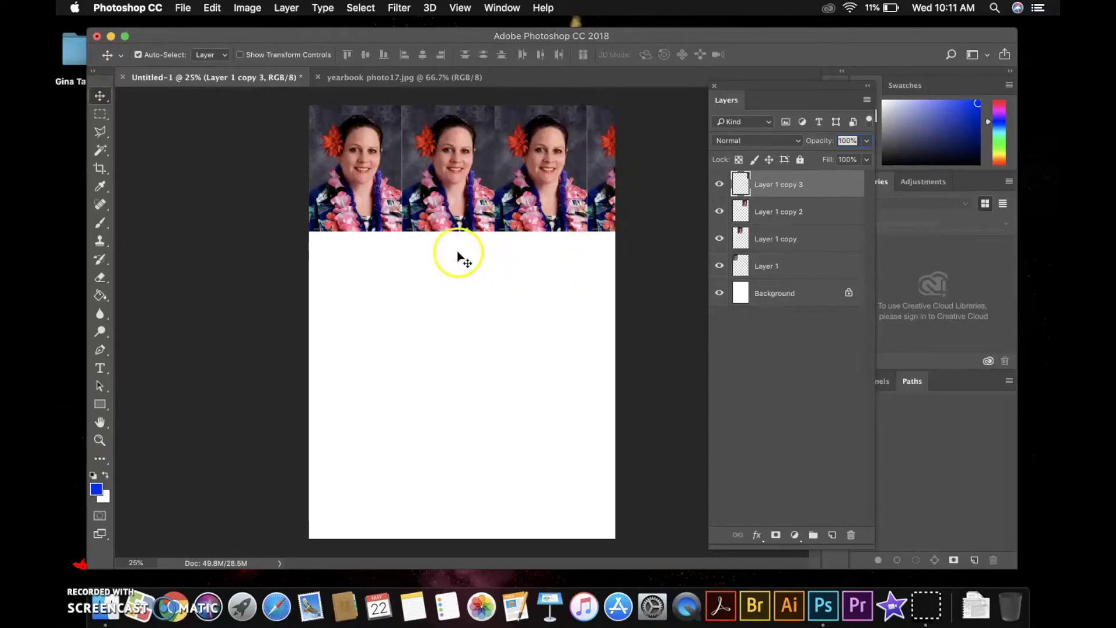
Select all four portrait layers and scale them together to about 82.84% so the row fits the page width.
left_click(774, 212)
left_click(779, 239)
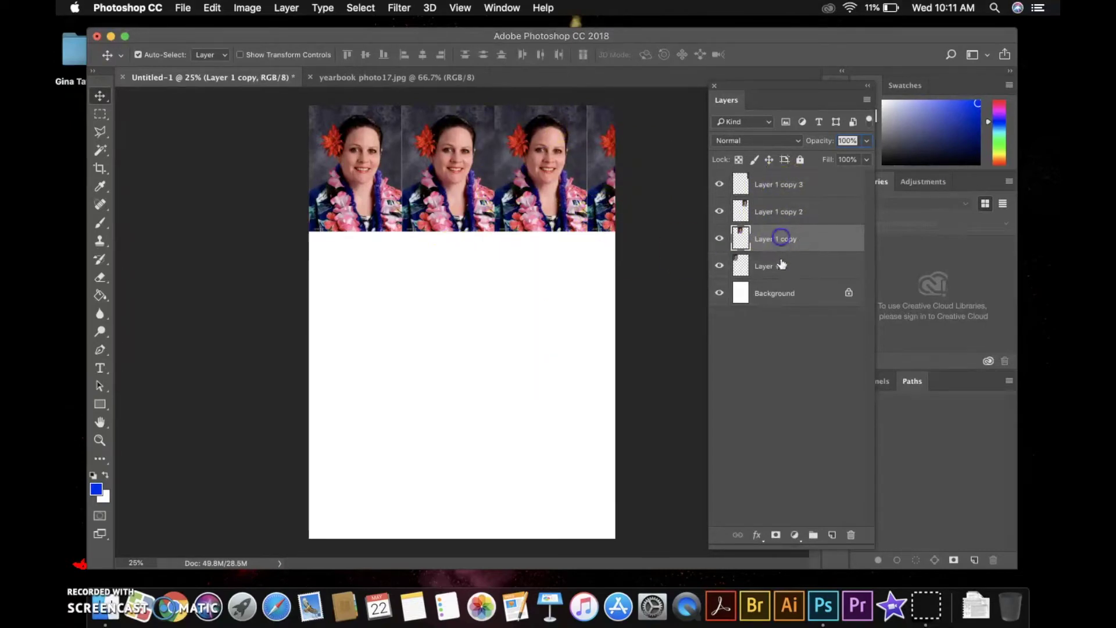
left_click(782, 264)
left_click(791, 186)
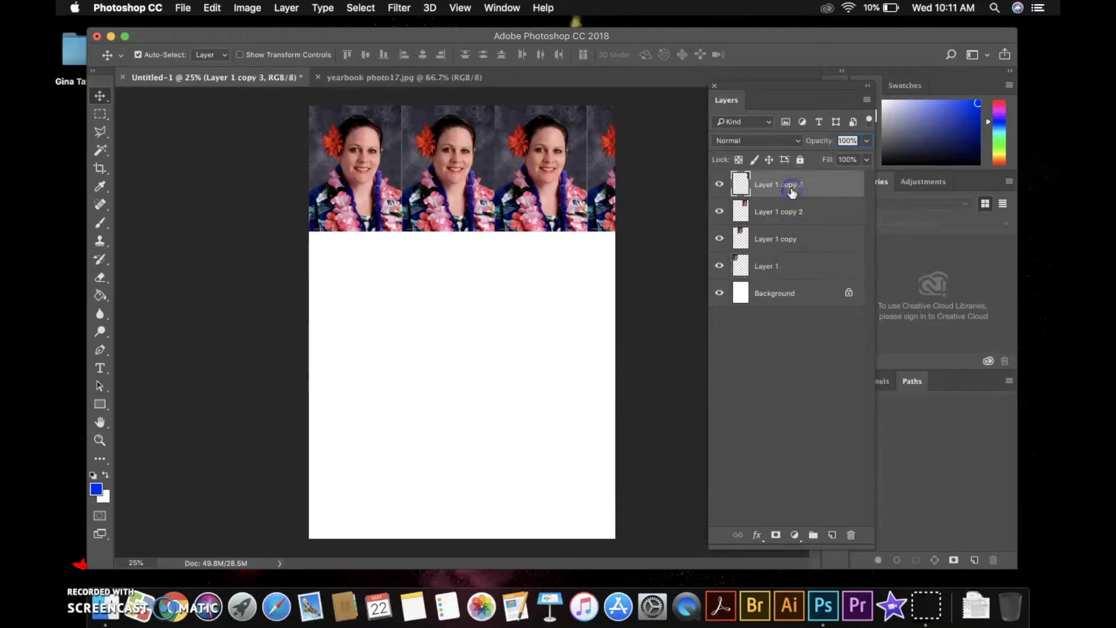
left_click(795, 266, "shift")
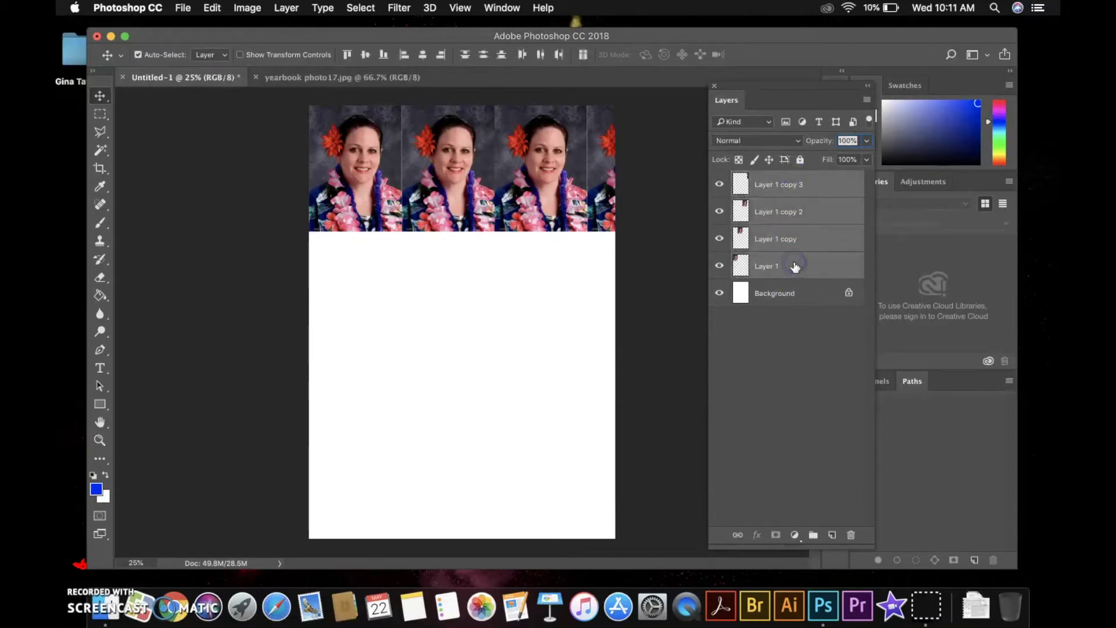
left_click(212, 8)
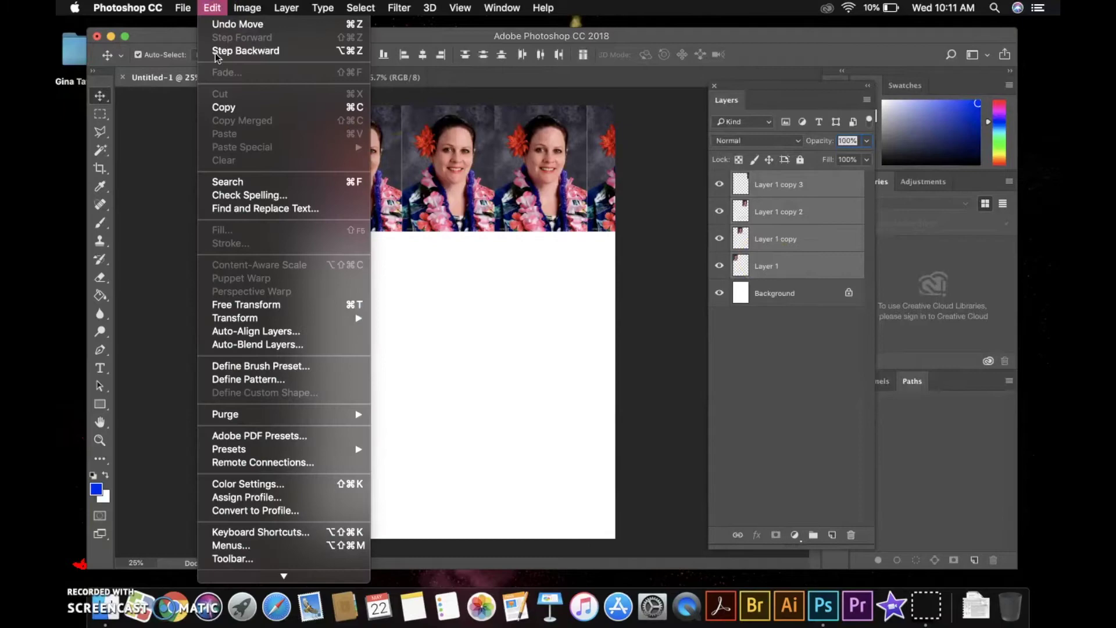
left_click(246, 304)
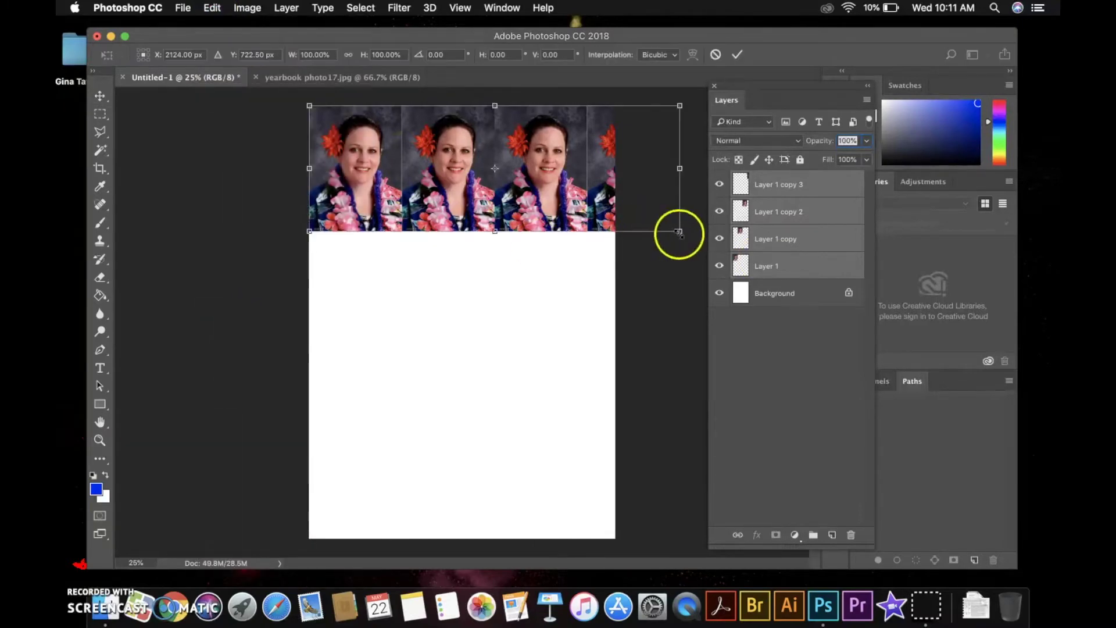
left_click_drag(679, 233, 618, 210)
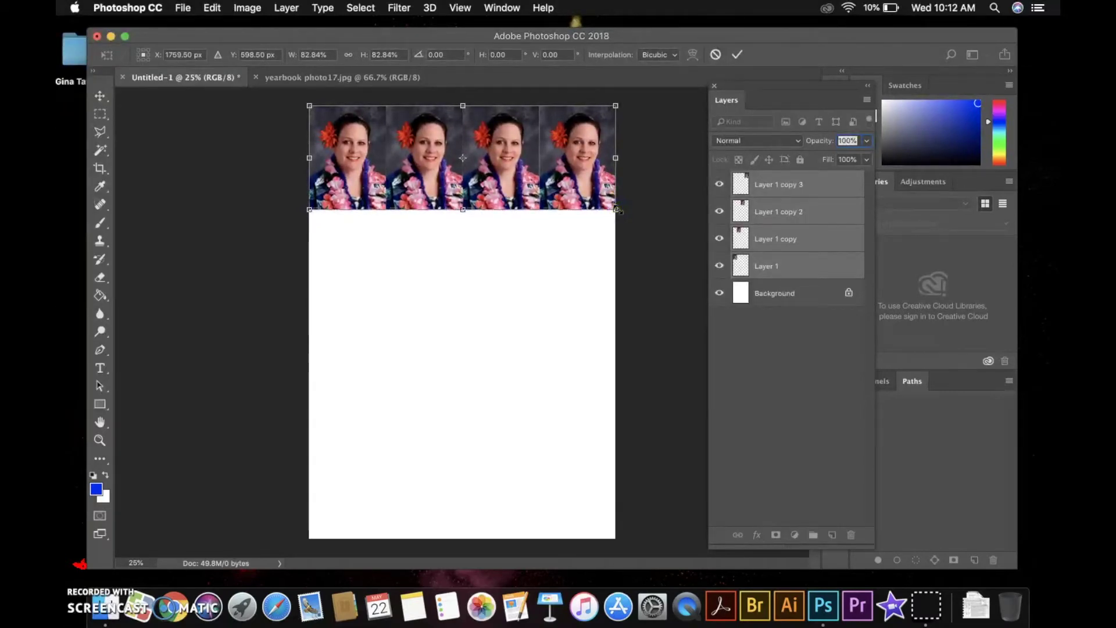
left_click(391, 265)
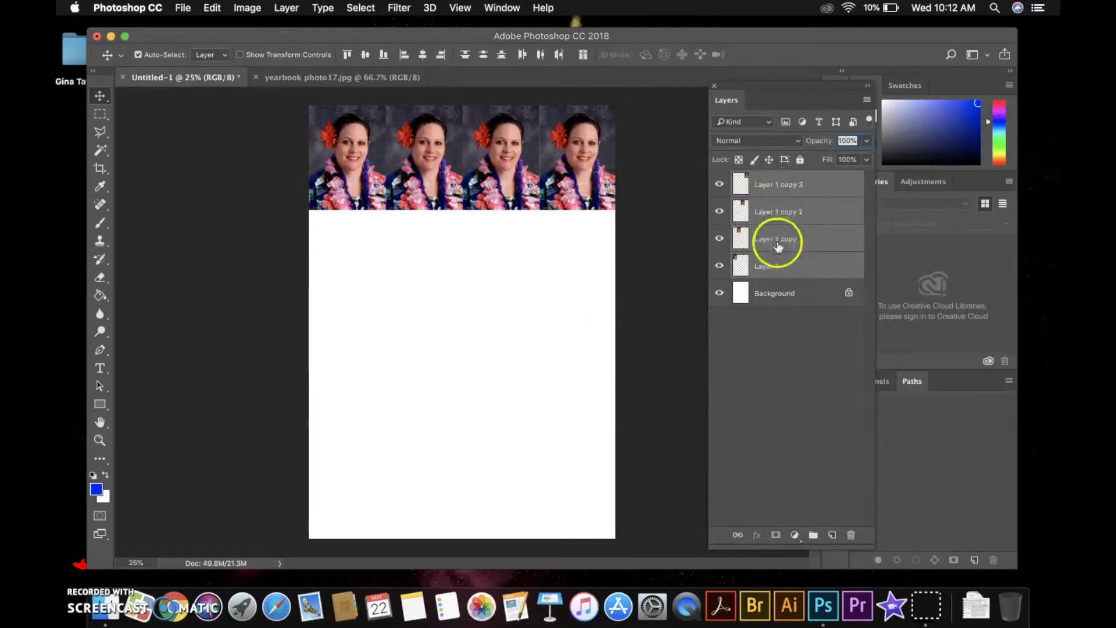
Duplicate all four portrait layers together and place the copies as a second row directly beneath the first.
left_click(772, 268)
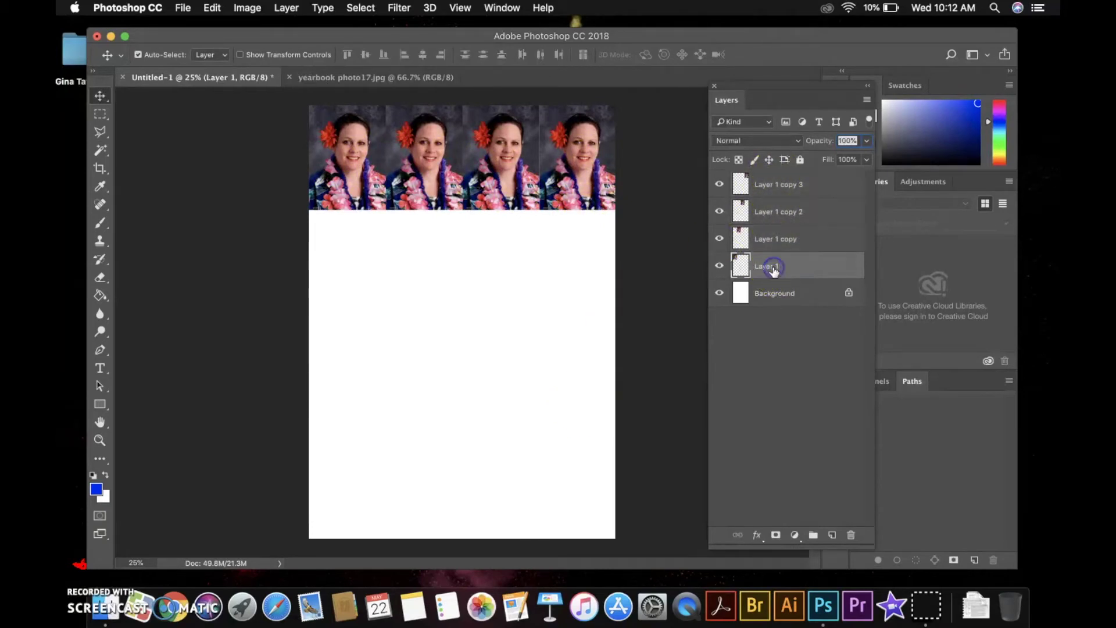
left_click(768, 196)
left_click(771, 270, "shift")
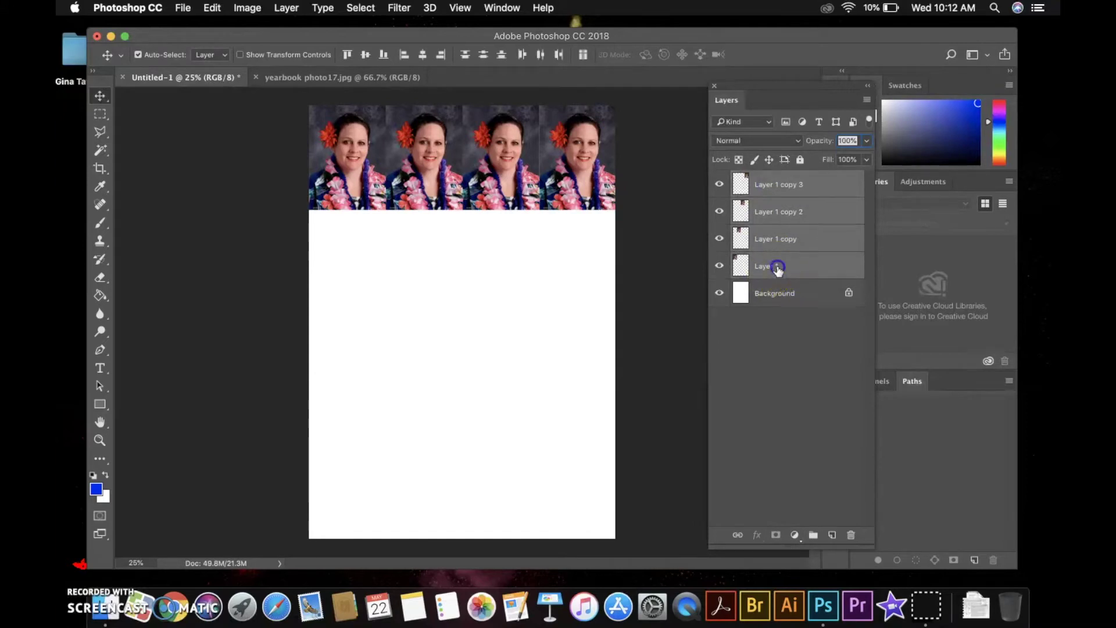
left_click_drag(778, 269, 832, 534)
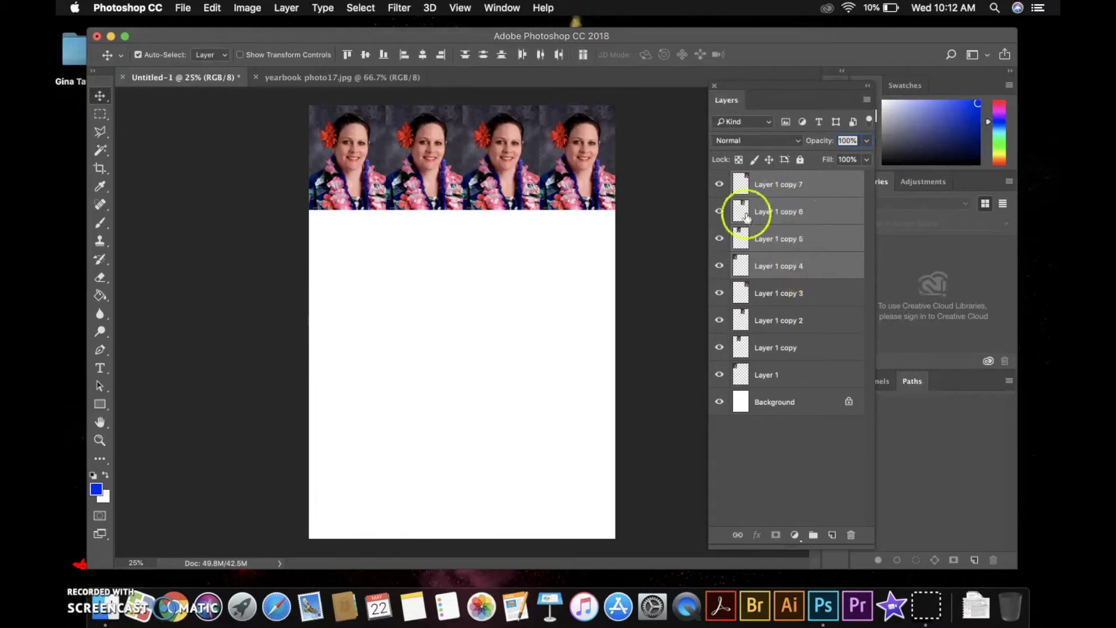
left_click_drag(436, 180, 433, 284)
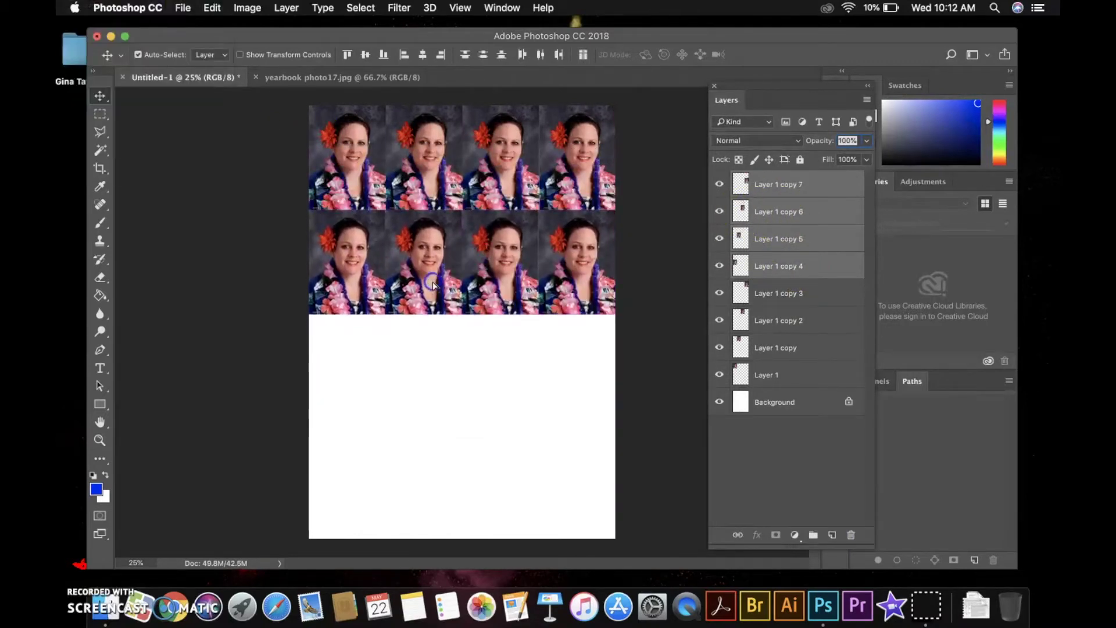
Duplicate the four-portrait row twice more, placing the copies as the third and fourth rows of the grid.
left_click_drag(777, 276, 836, 532)
left_click_drag(578, 295, 576, 399)
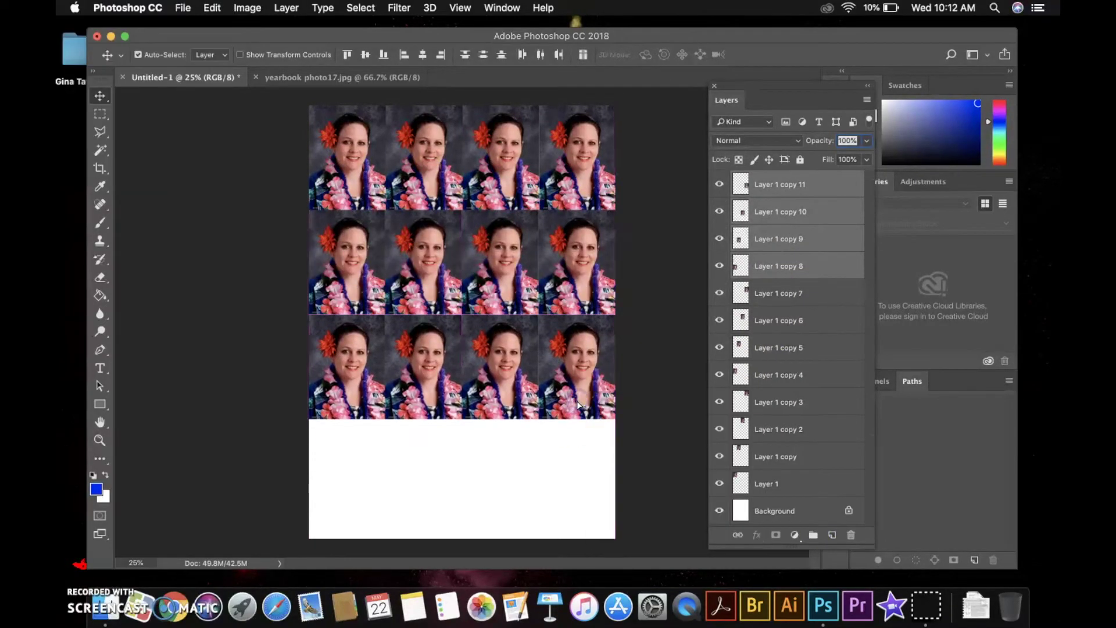
left_click_drag(792, 278, 832, 535)
left_click_drag(599, 391, 589, 501)
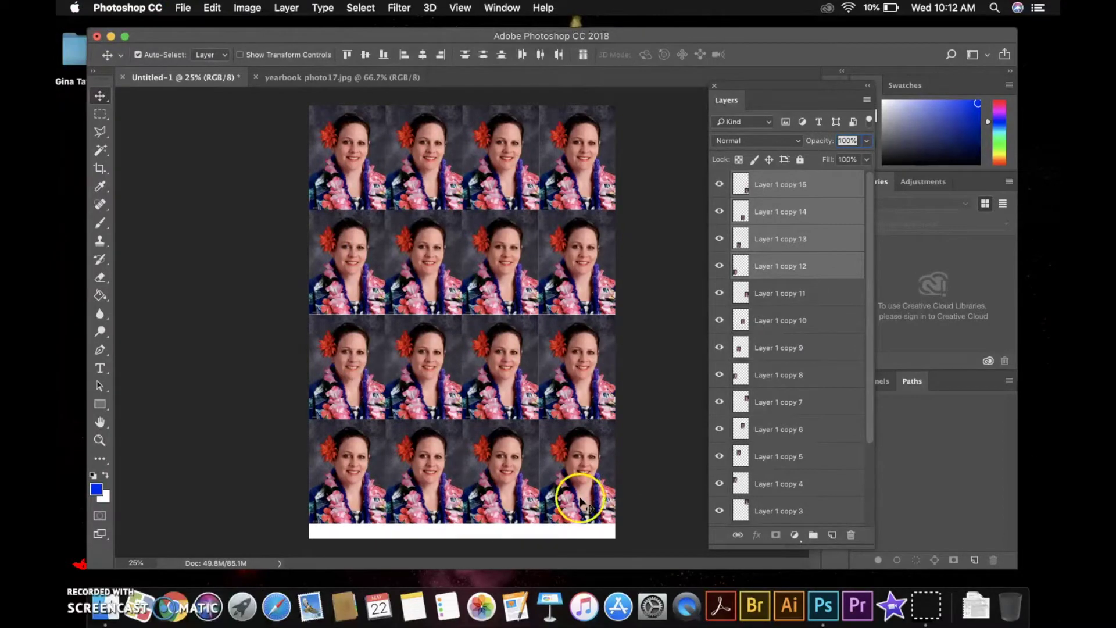
Crop the canvas to remove the blank white strip below the fourth row of portraits.
left_click(100, 168)
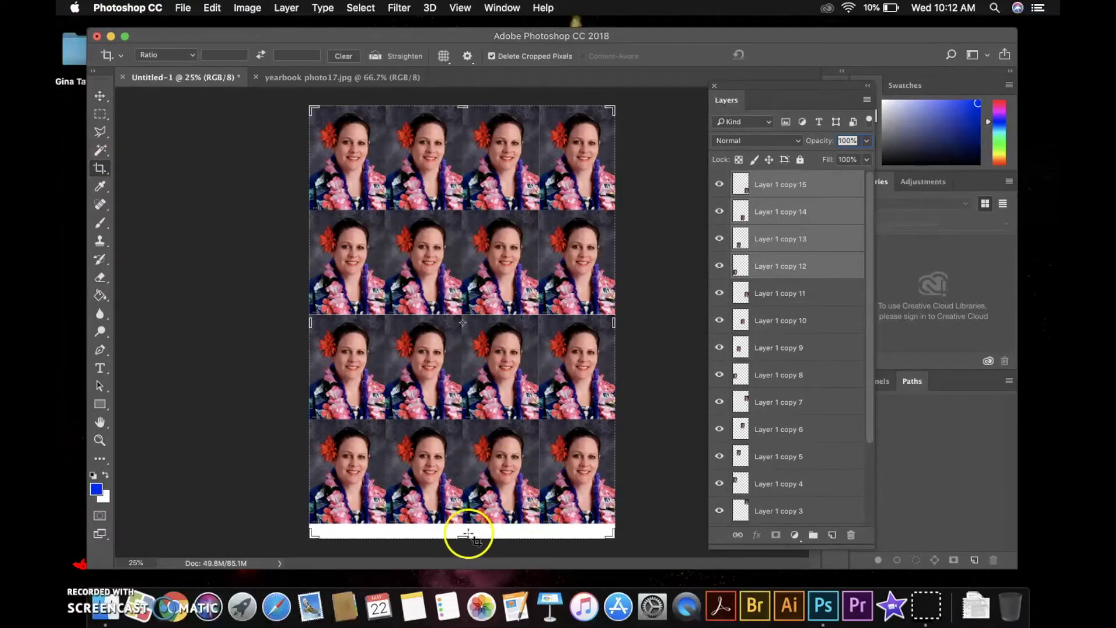
left_click_drag(458, 533, 461, 530)
key("Return")
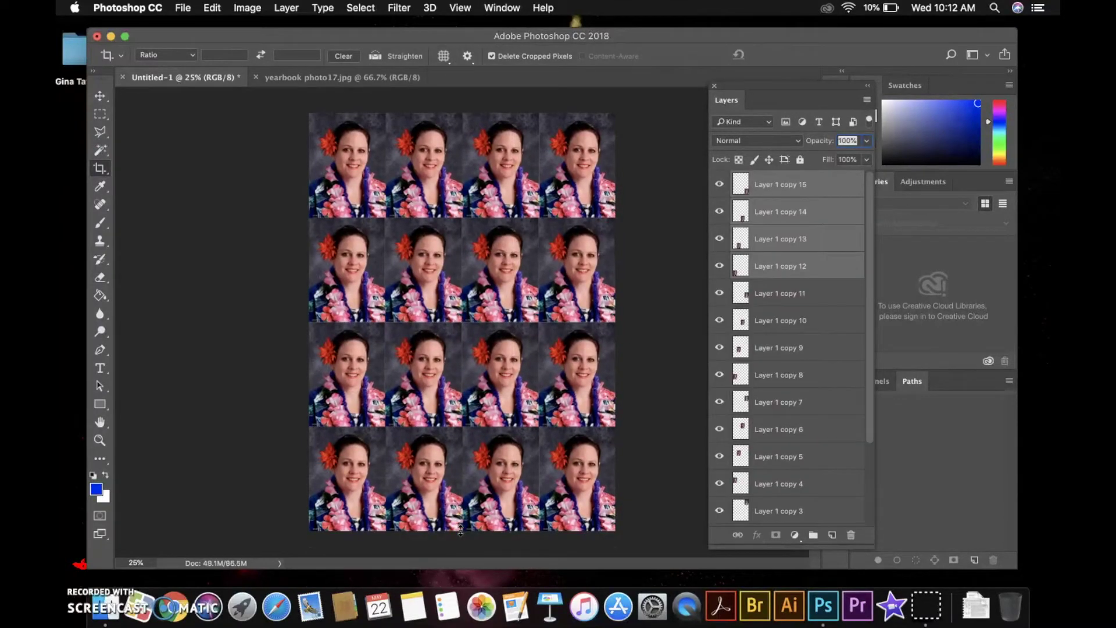
Select Layer 1, the first portrait in the first row, and open the Filter Gallery for it.
scroll(811, 335, "down", 2)
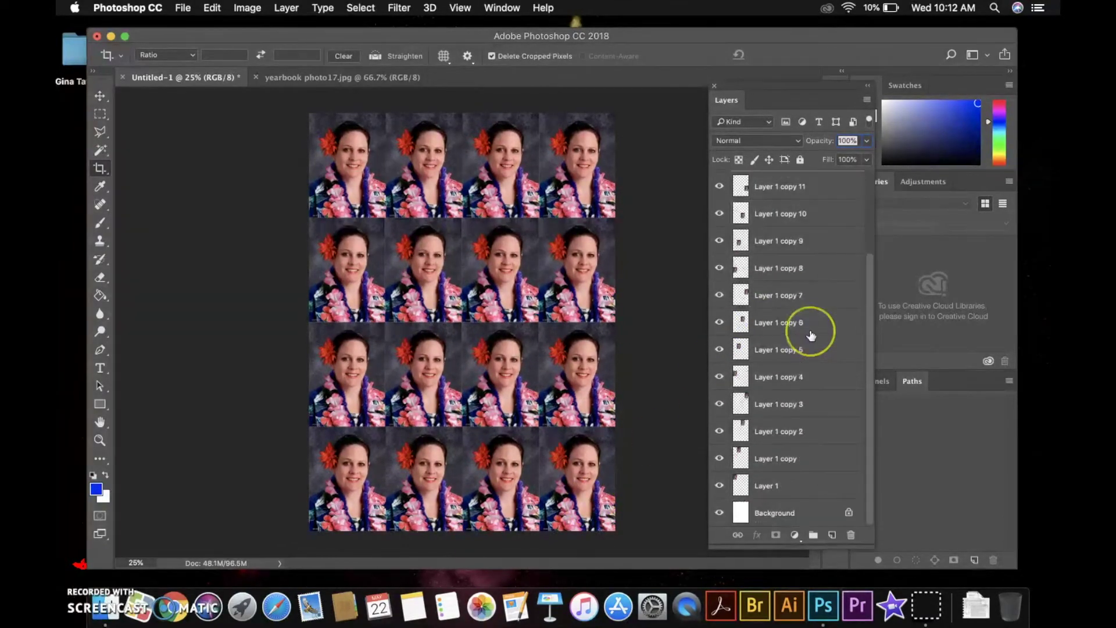
left_click(783, 482)
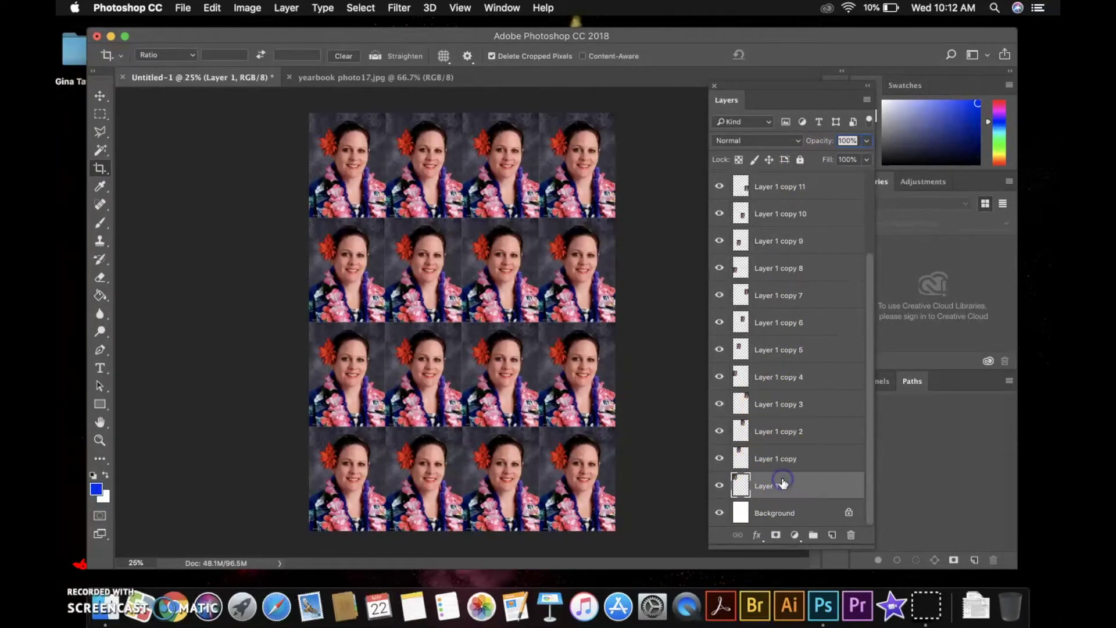
left_click_drag(783, 482, 772, 361)
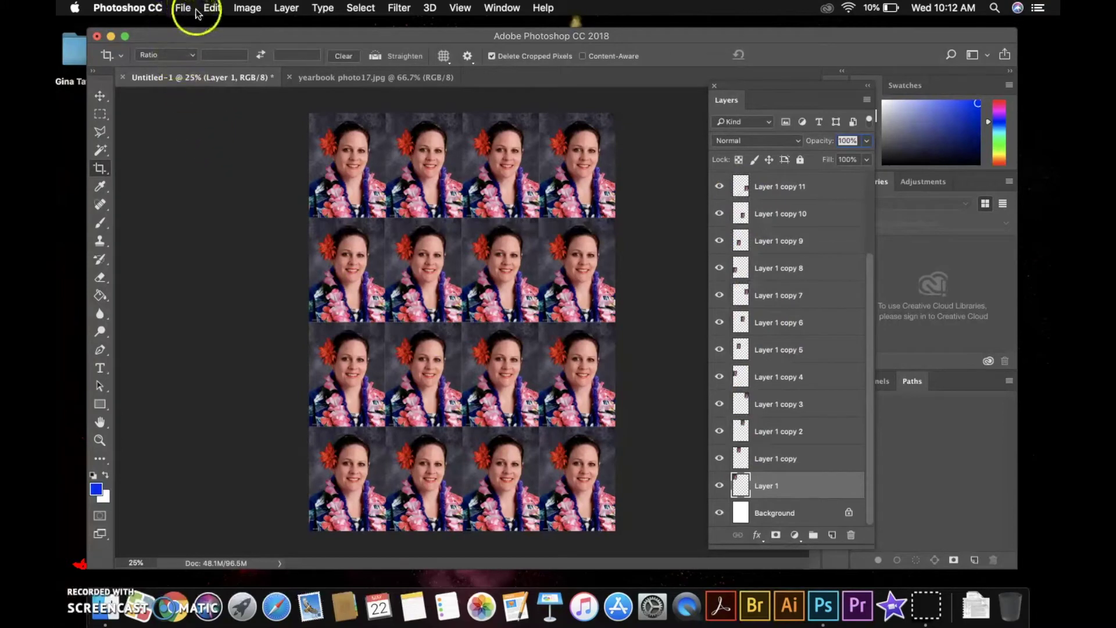
left_click(399, 7)
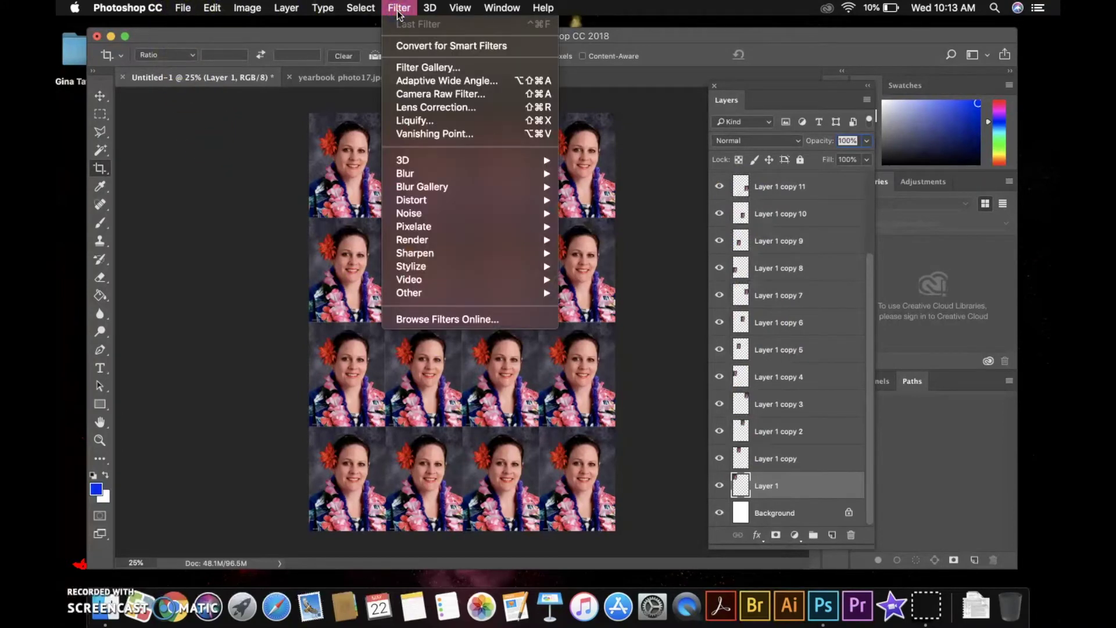
left_click(418, 67)
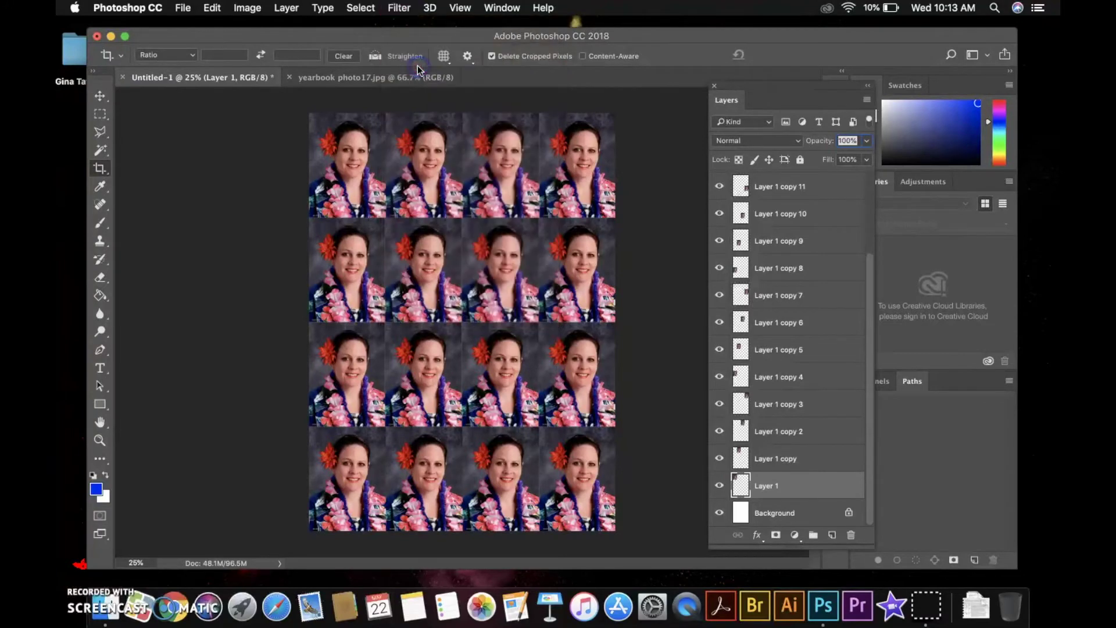
Try the Fresco, Rough Pastels and Crosshatch filters, plus Ink Outlines with stroke length 22, dark intensity 25 and light intensity 24.
left_click(770, 119)
left_click(770, 218)
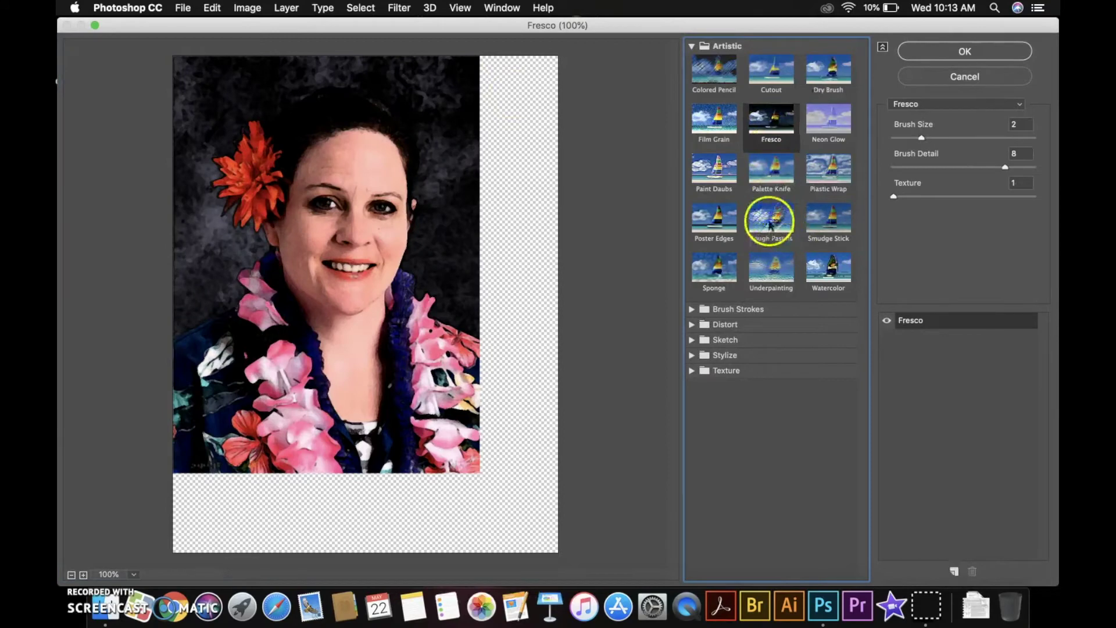
left_click(692, 308)
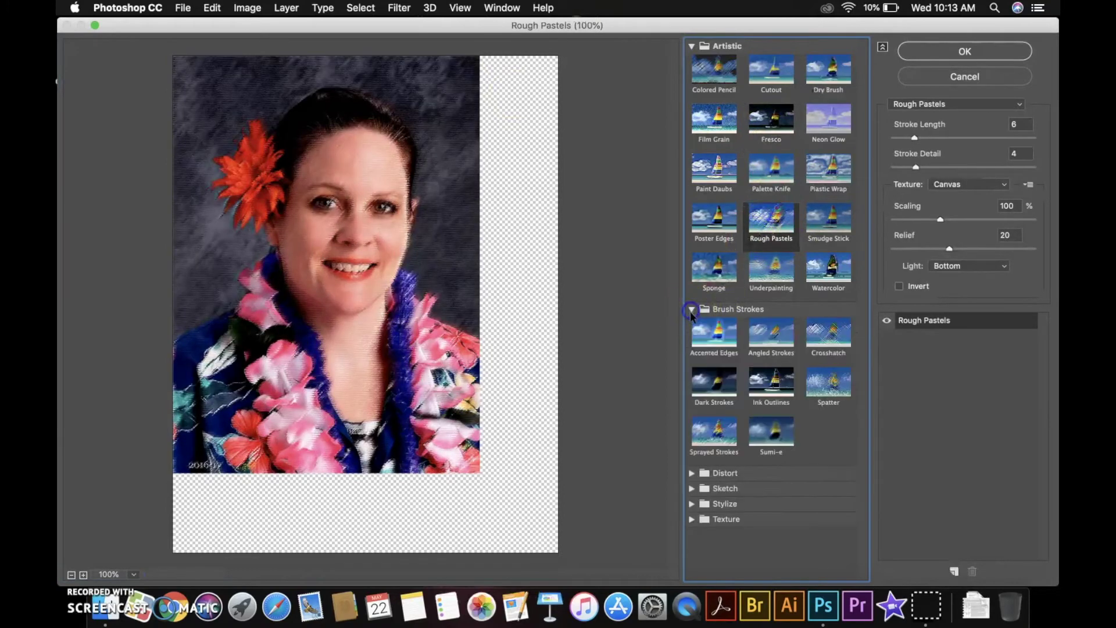
left_click(770, 362)
left_click(769, 400)
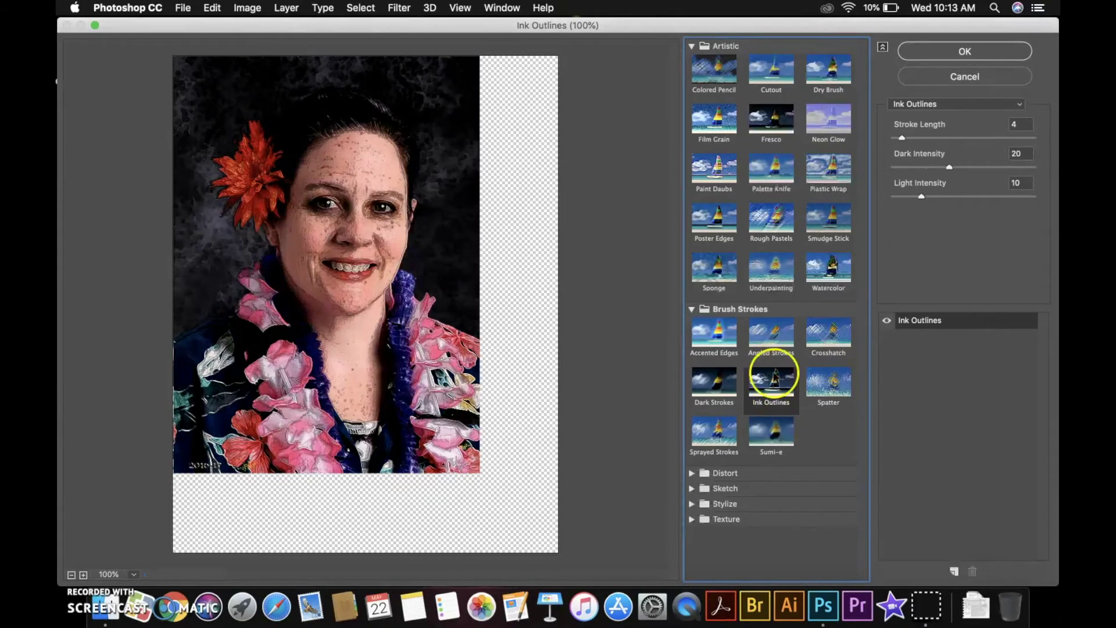
left_click(954, 138)
left_click(964, 167)
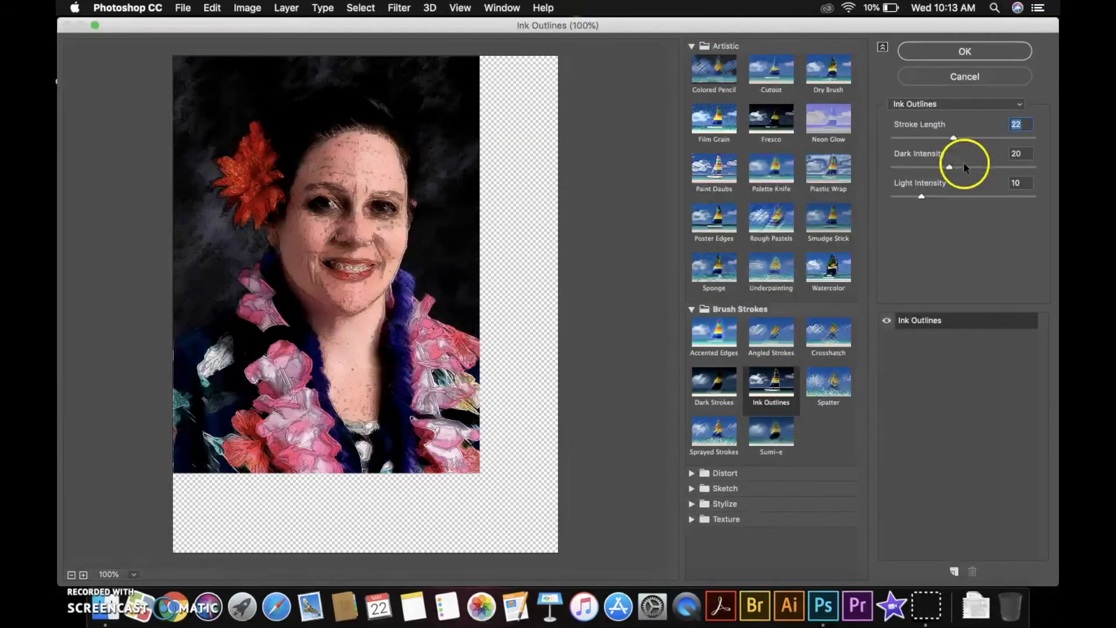
left_click(963, 196)
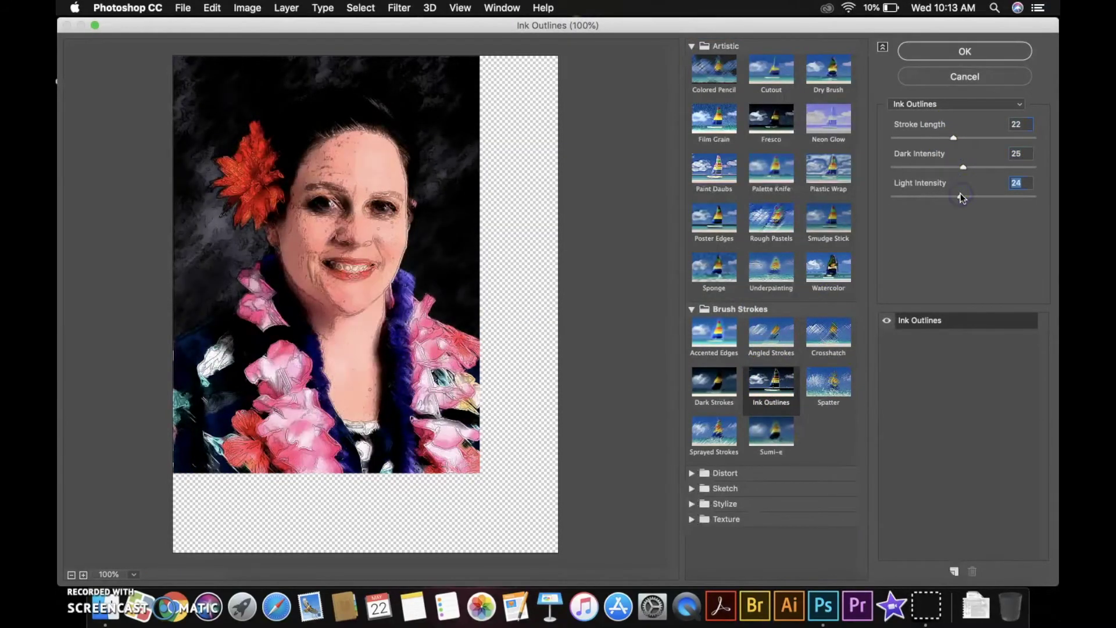
left_click(827, 338)
left_click(730, 405)
Compare Sketch filters and apply Graphic Pen to Layer 1 with stroke length 6 and light/dark balance 55.
left_click(692, 473)
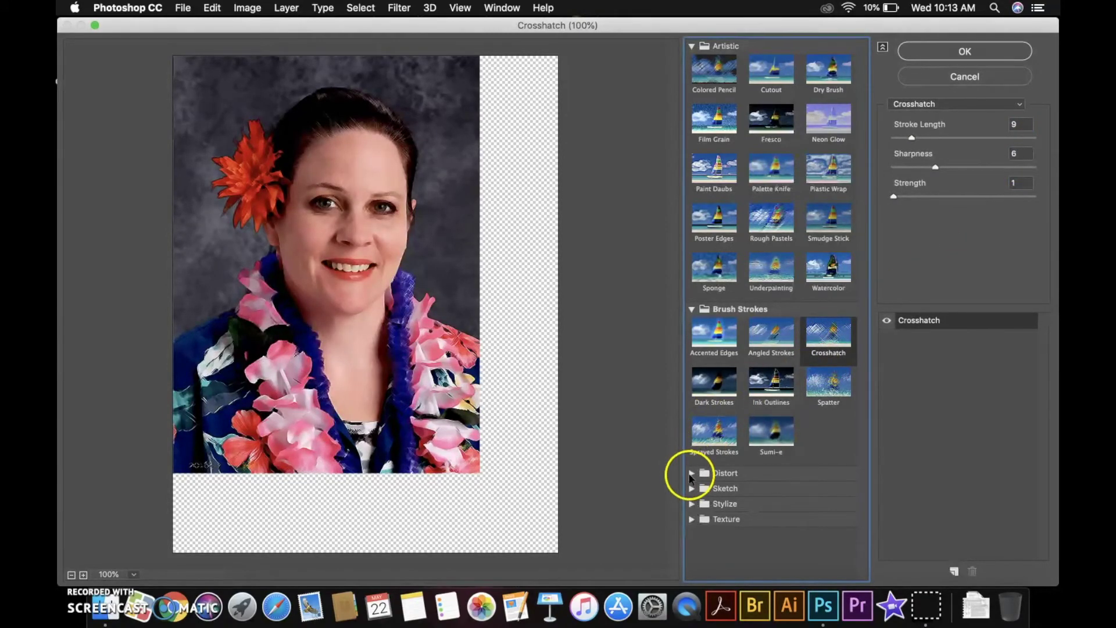
left_click(691, 538)
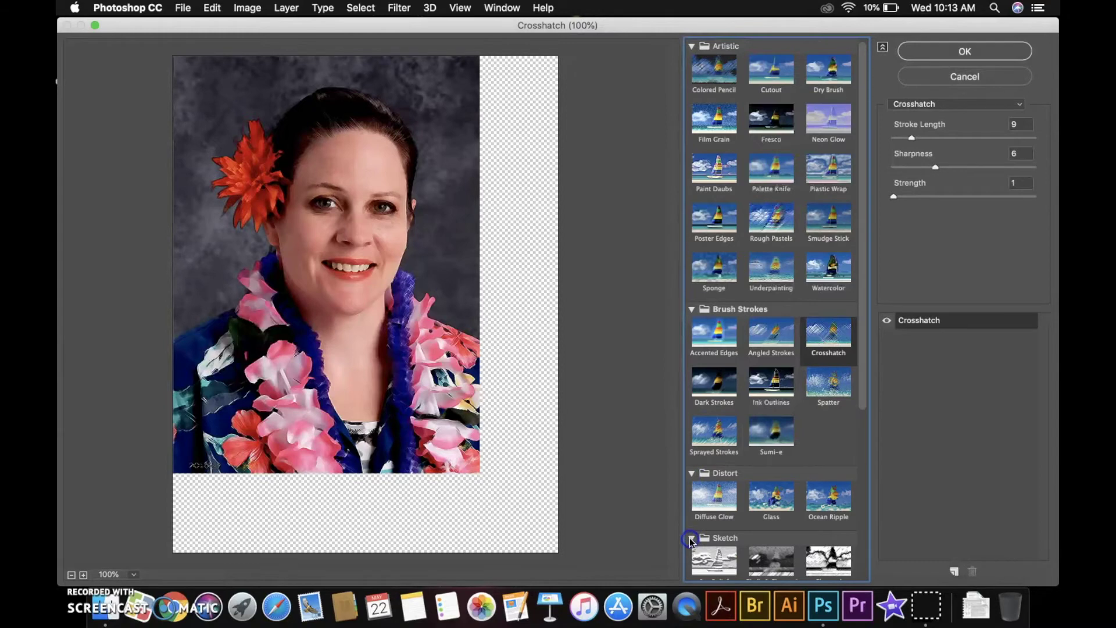
left_click(818, 375)
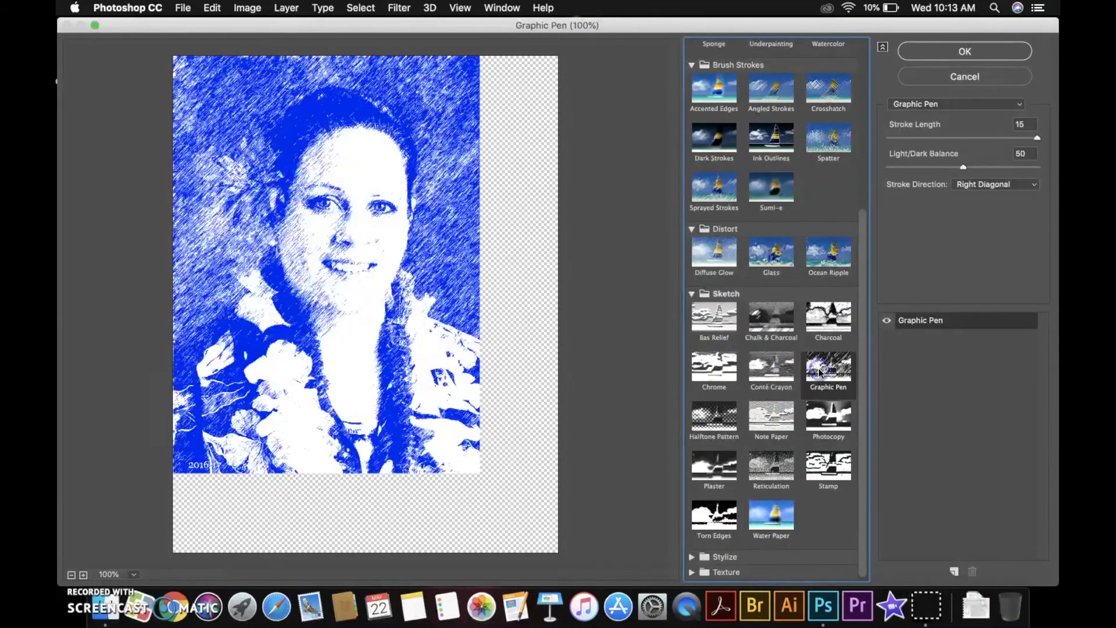
left_click(823, 332)
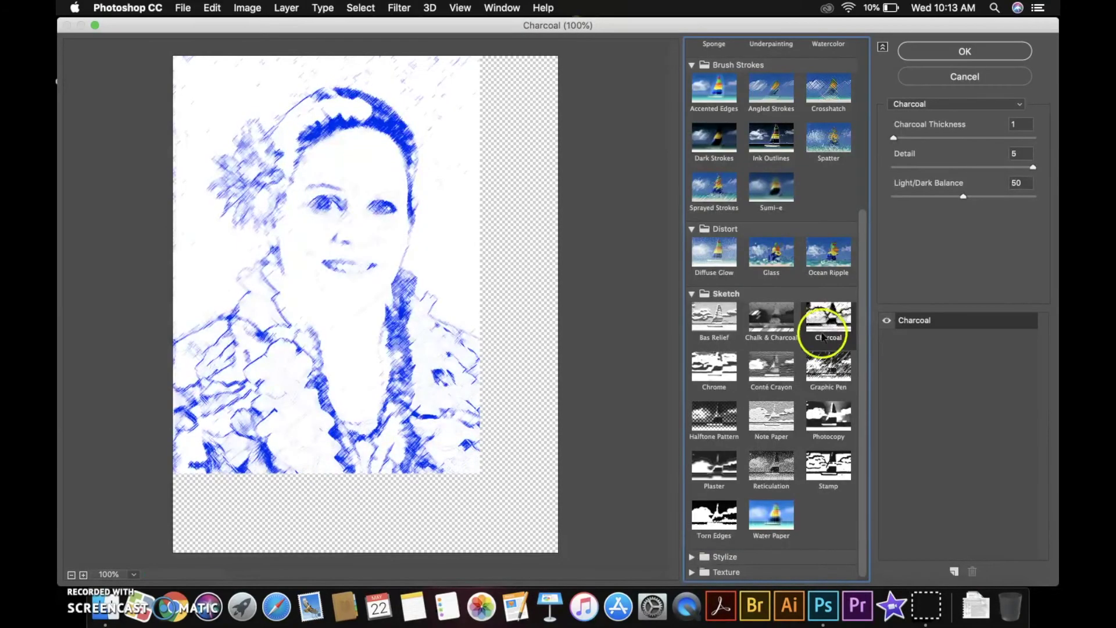
left_click(828, 368)
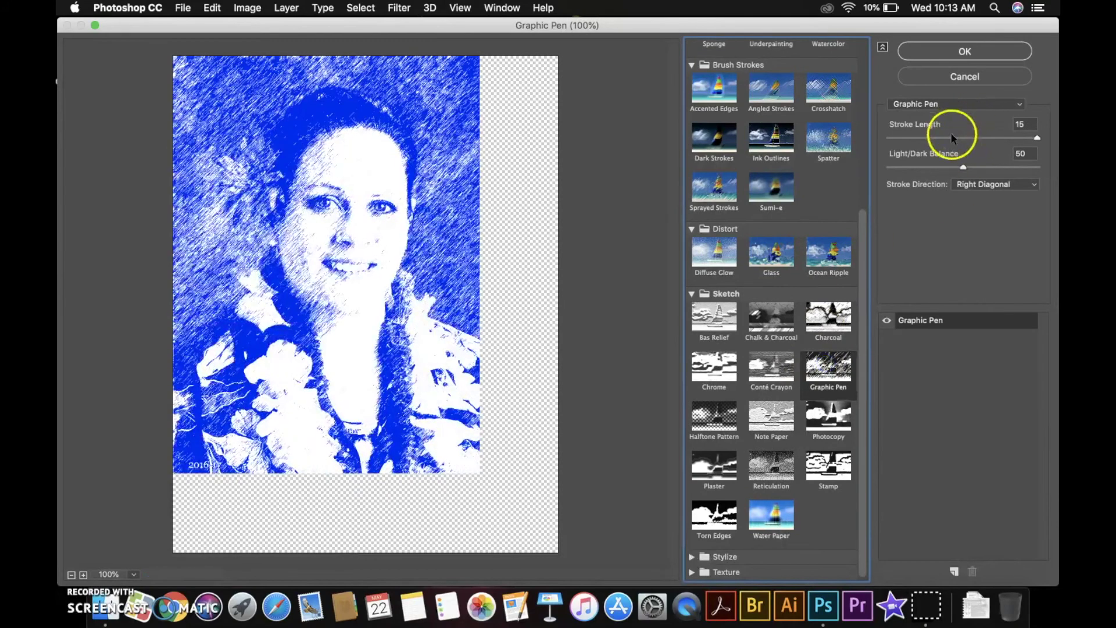
left_click_drag(964, 165, 971, 167)
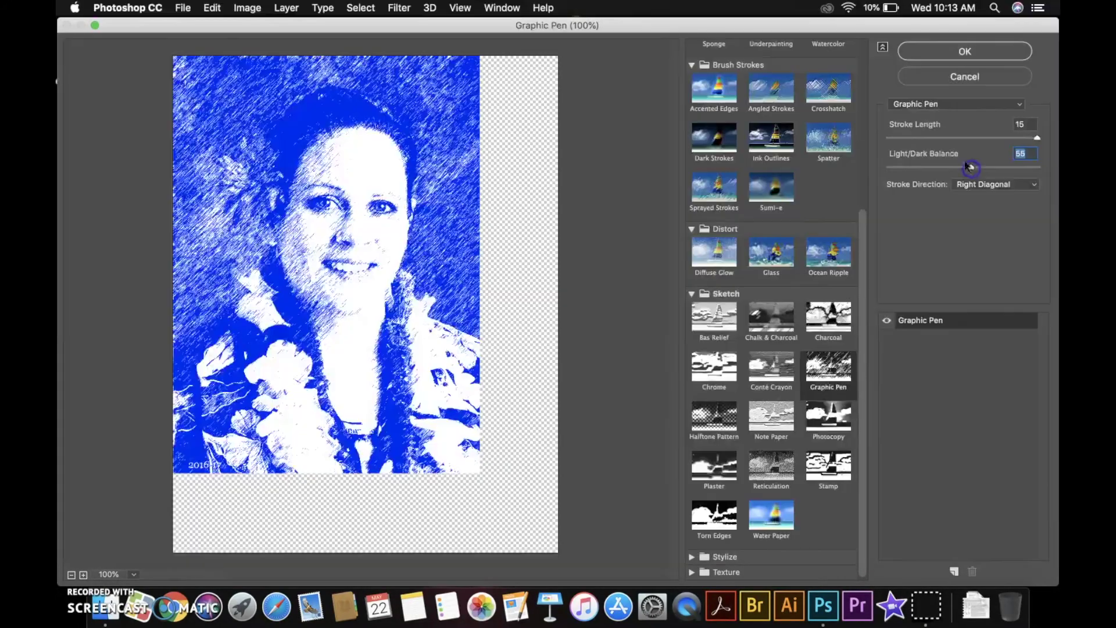
left_click(937, 138)
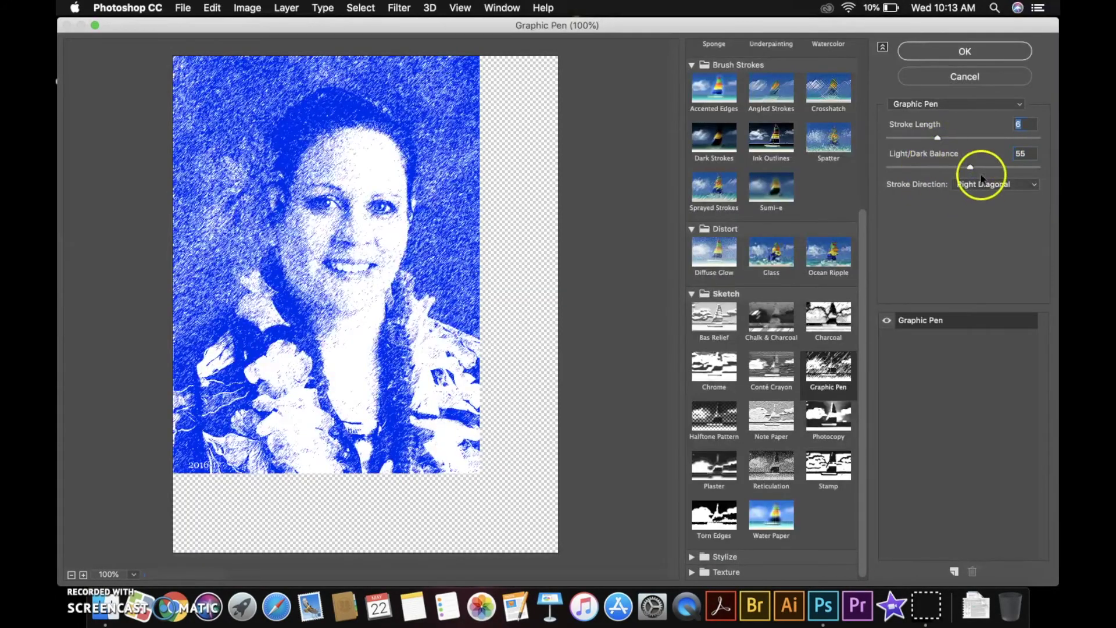
left_click(965, 52)
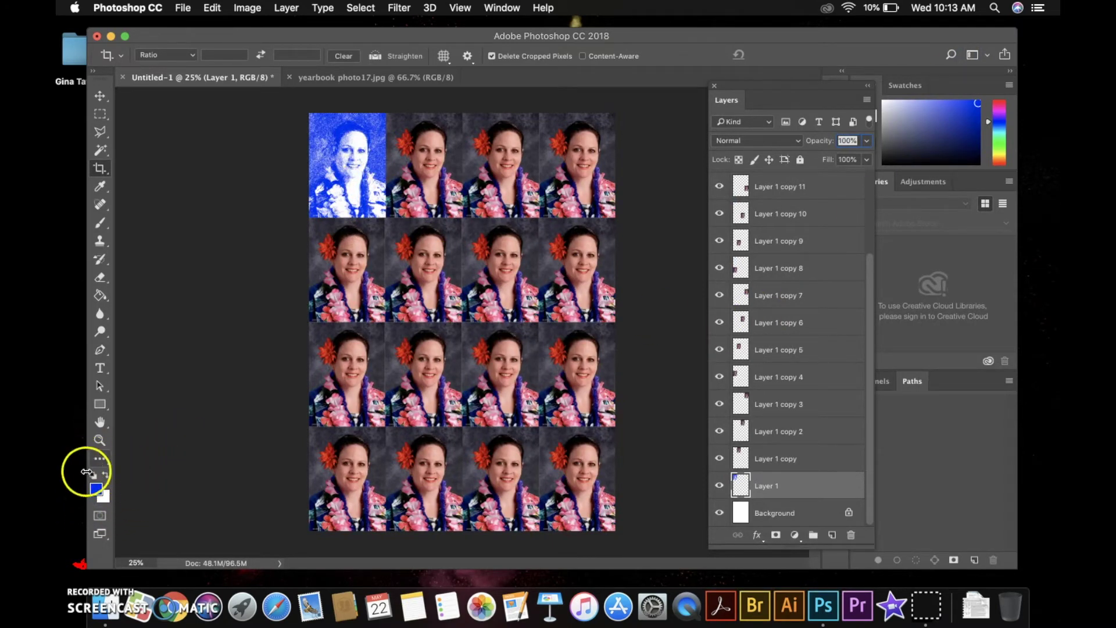
Change the foreground color to a bright magenta pink.
left_click(98, 492)
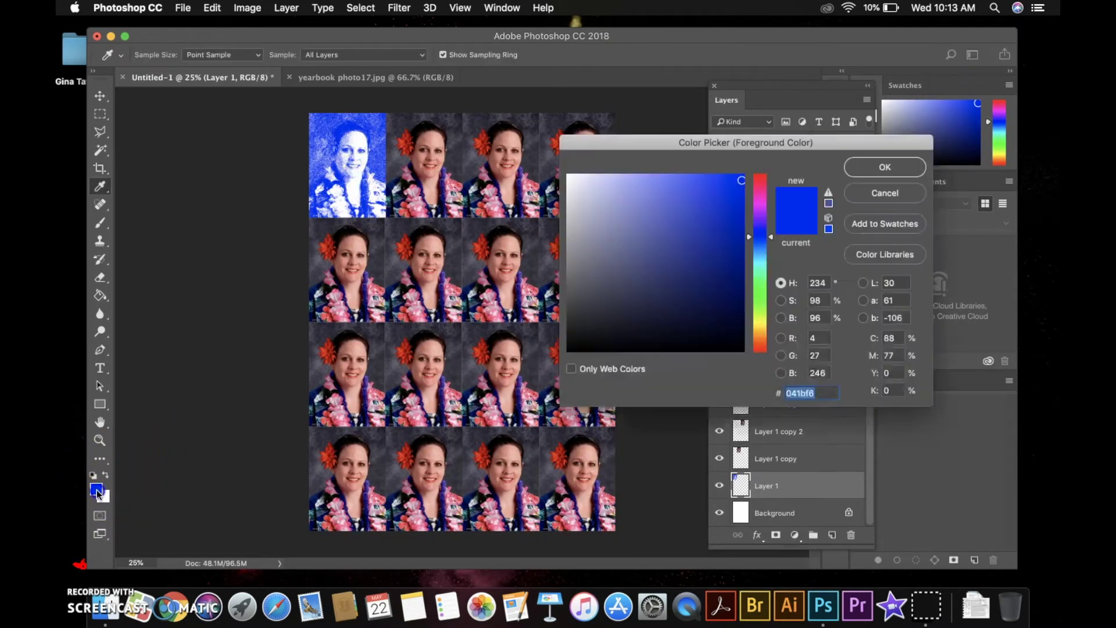
left_click(759, 201)
left_click(893, 167)
key("c")
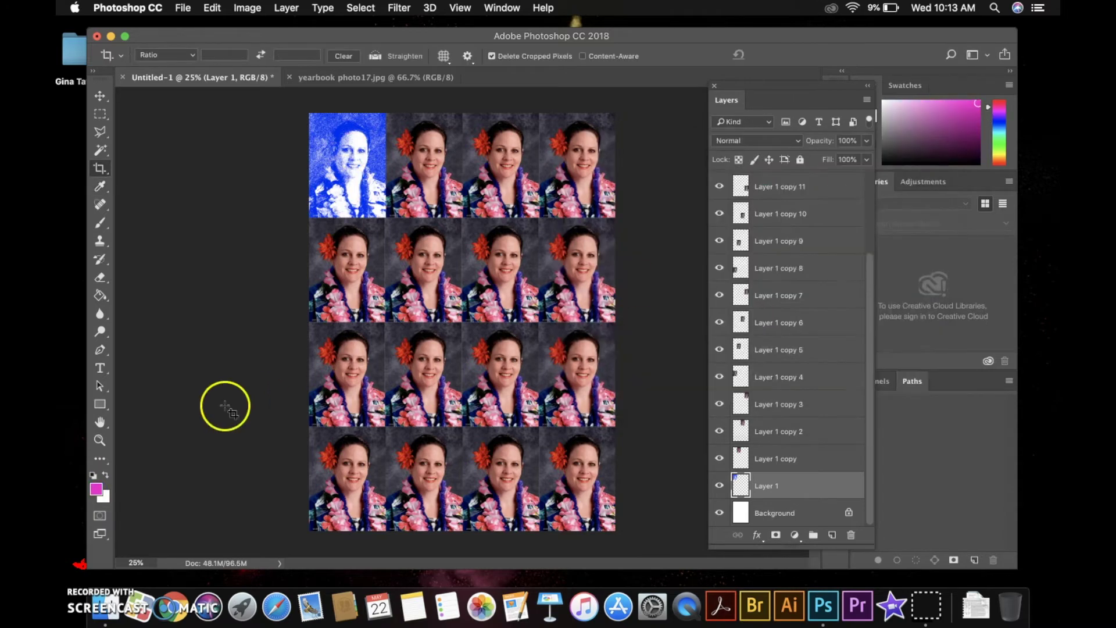
Set the background color to bright green, hex 2ef407.
left_click(104, 496)
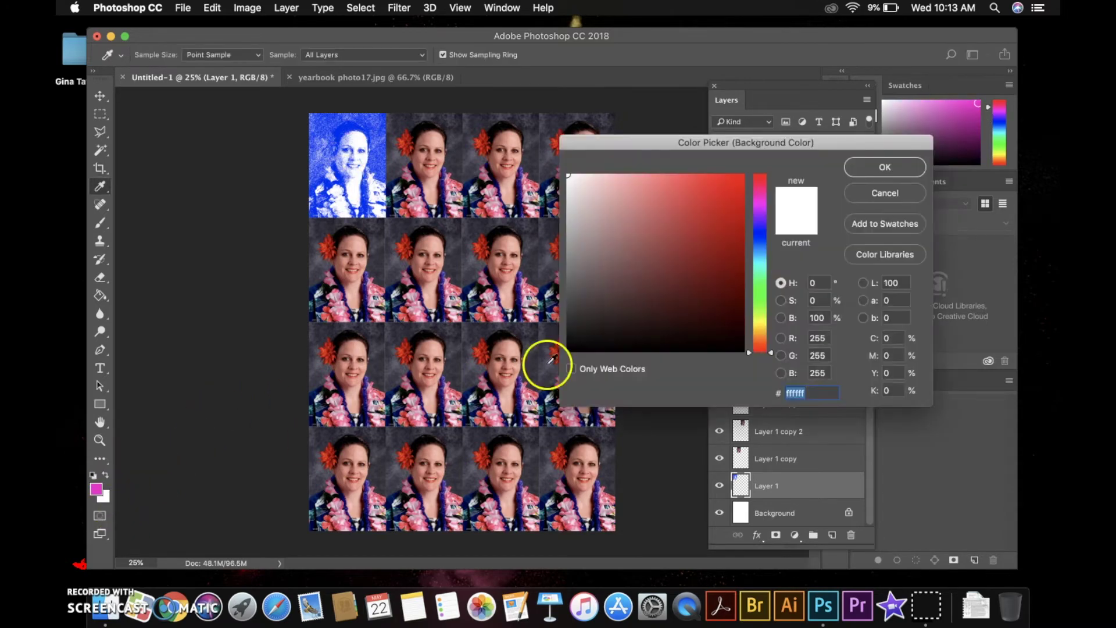
left_click(759, 321)
left_click(739, 182)
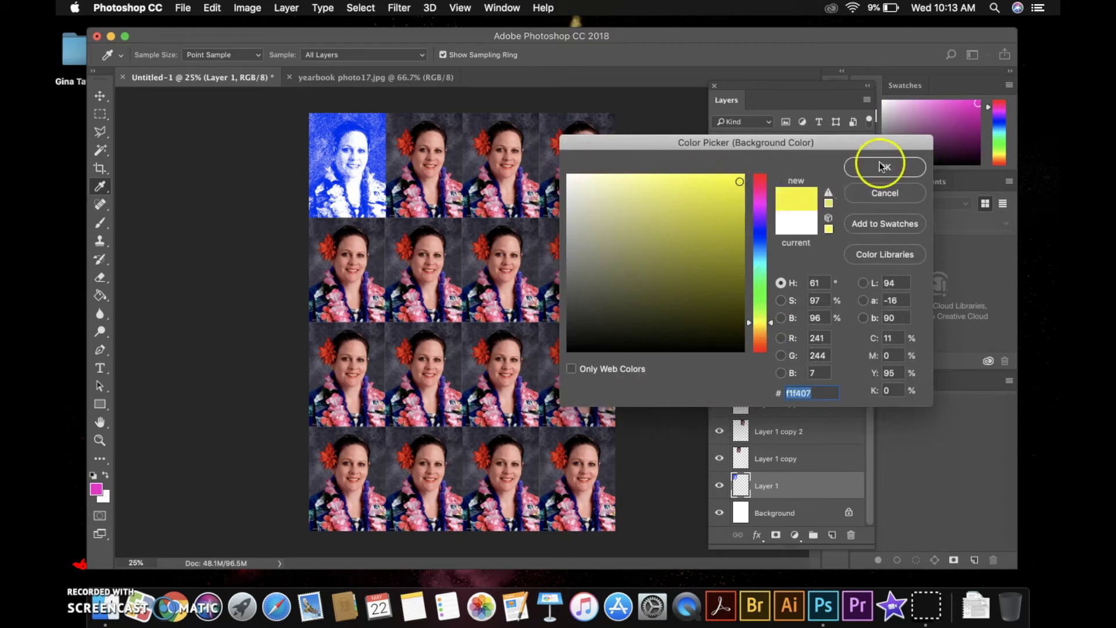
left_click(759, 298)
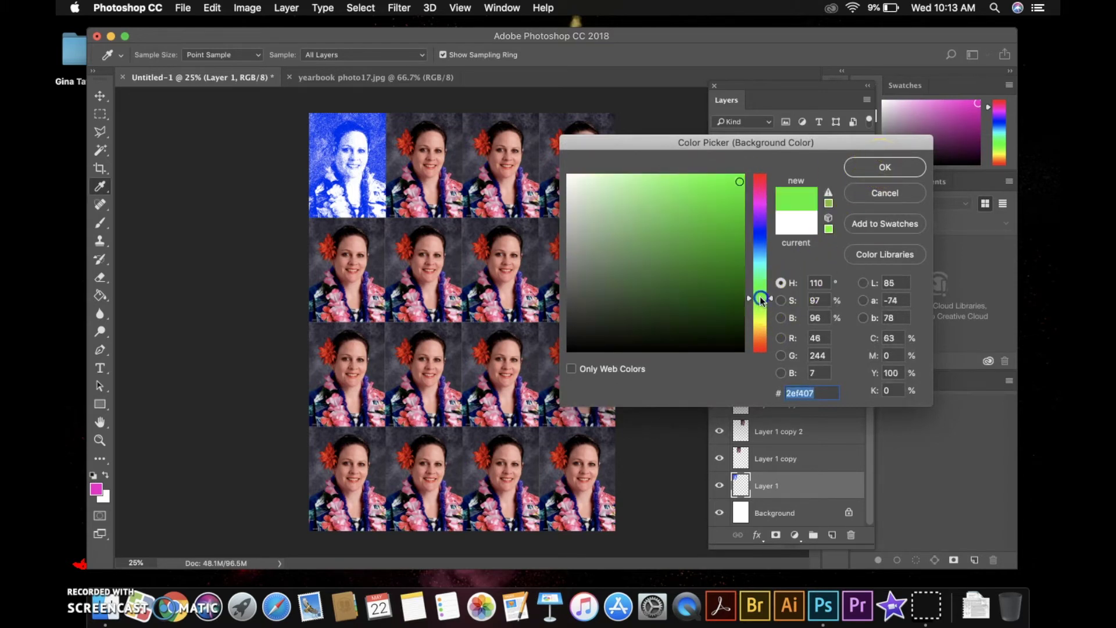
left_click(885, 167)
key("c")
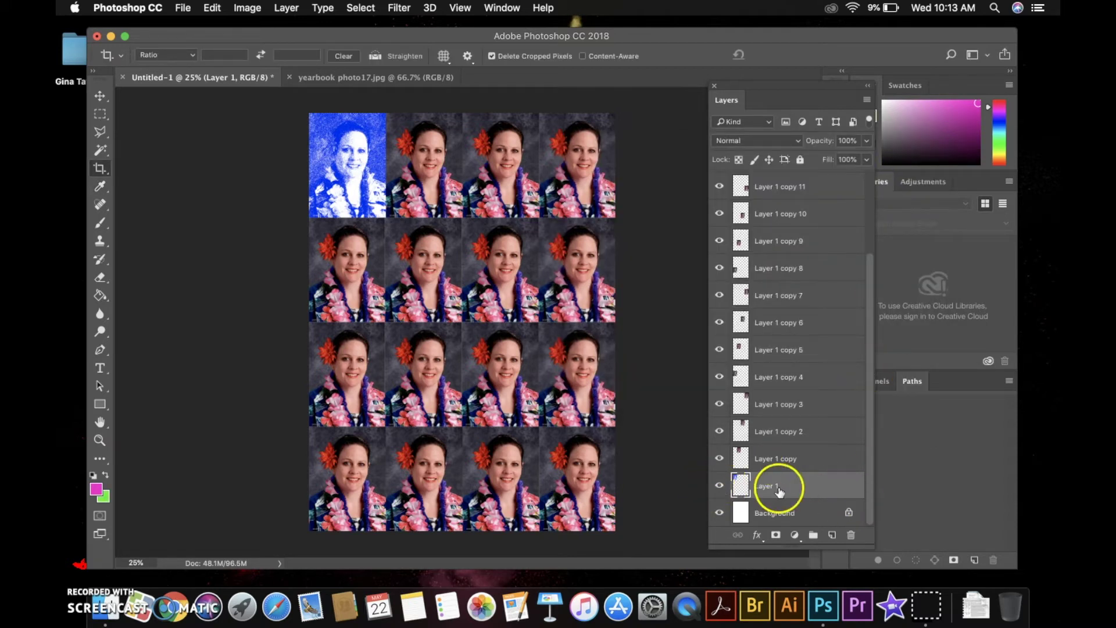
Select Layer 1 copy, the second portrait in the first row, and reapply the last Filter Gallery effect to it.
left_click(794, 459)
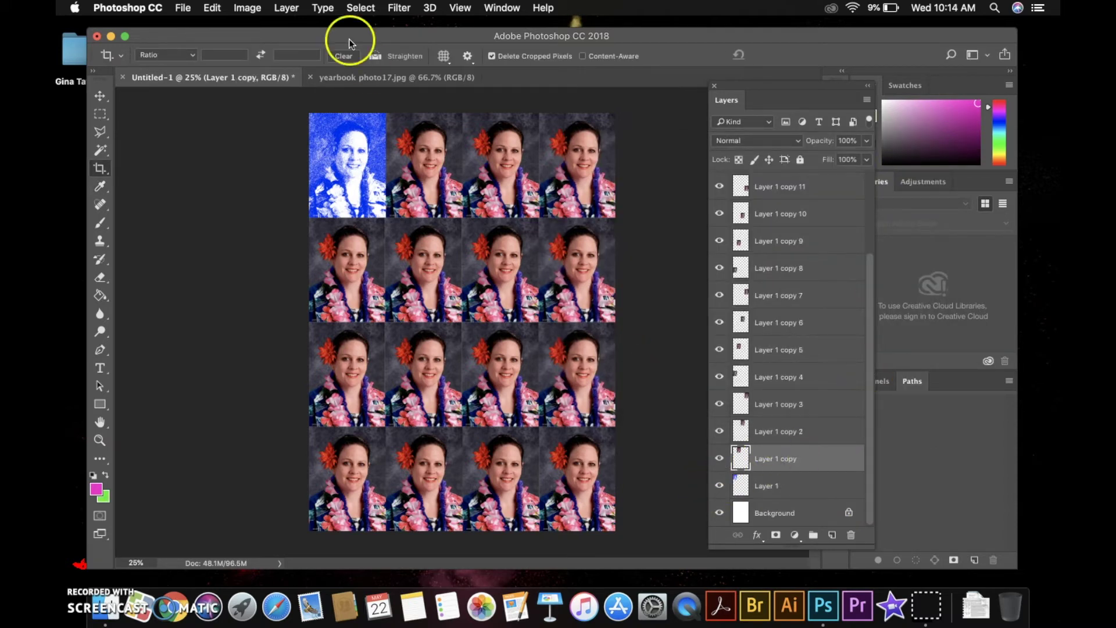
left_click(400, 8)
left_click(402, 16)
left_click(397, 8)
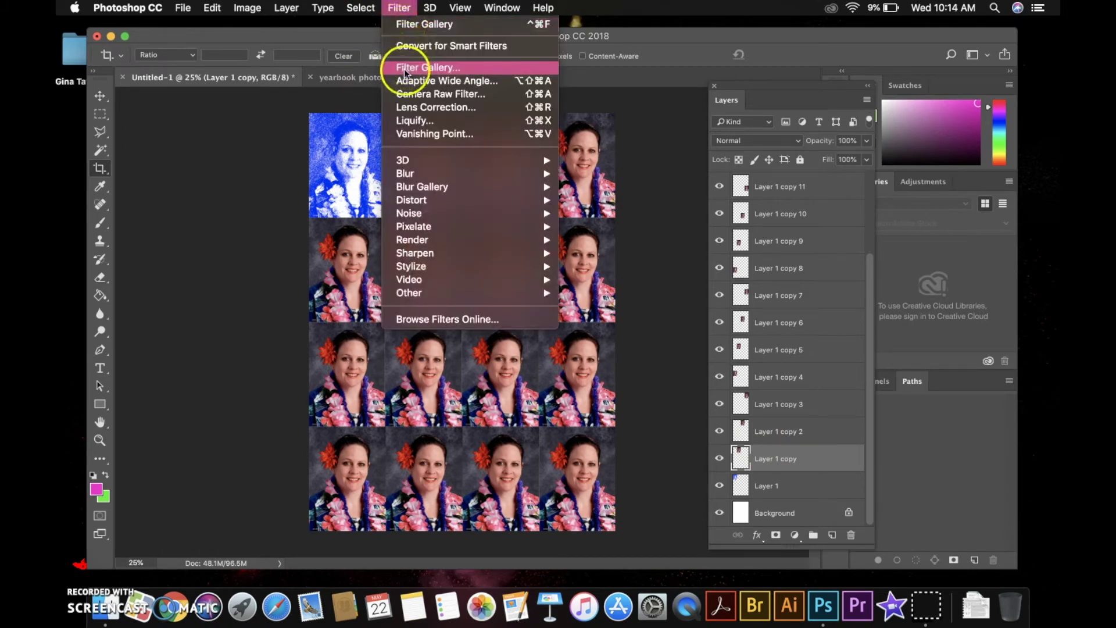
left_click(414, 25)
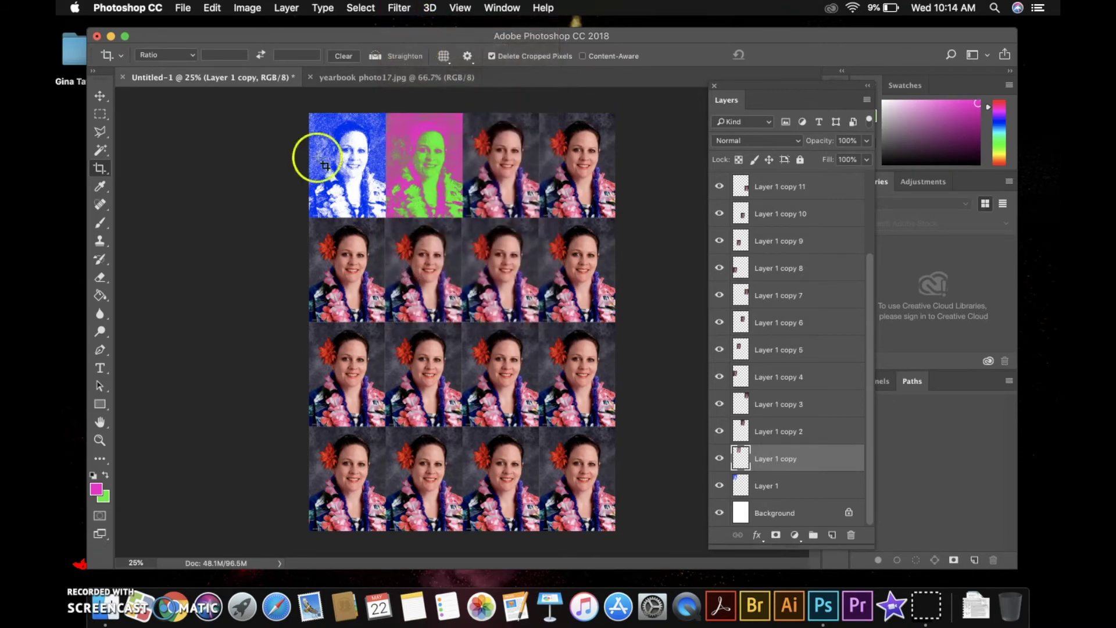
Undo the last filter on Layer 1 copy and try Glowing Edges on it with edge width 6 and edge brightness 8.
left_click(212, 8)
left_click(213, 45)
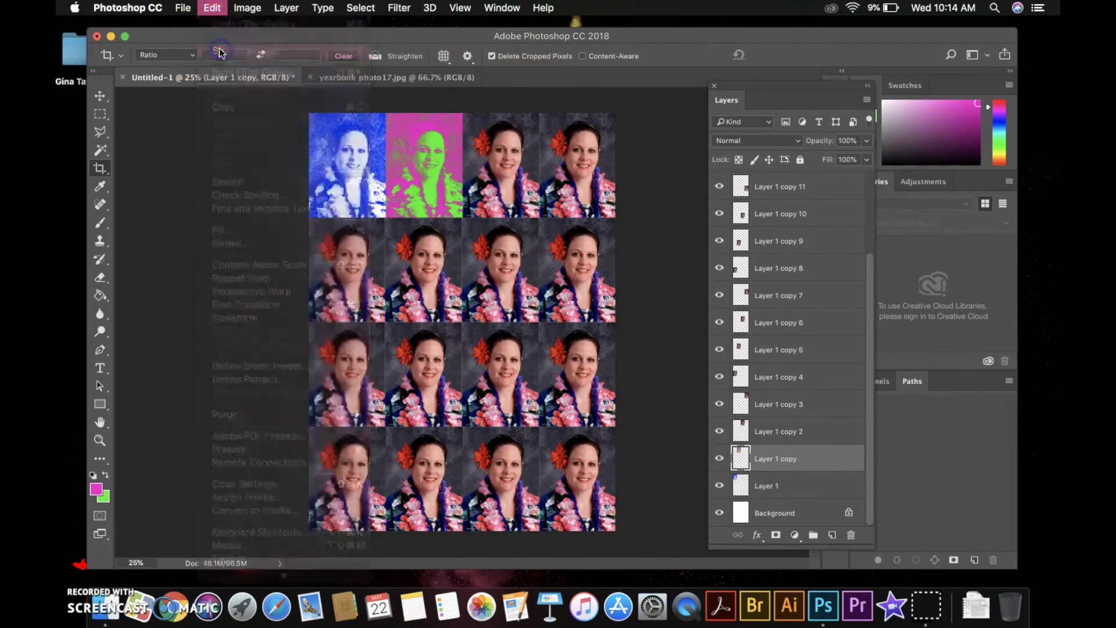
left_click(391, 9)
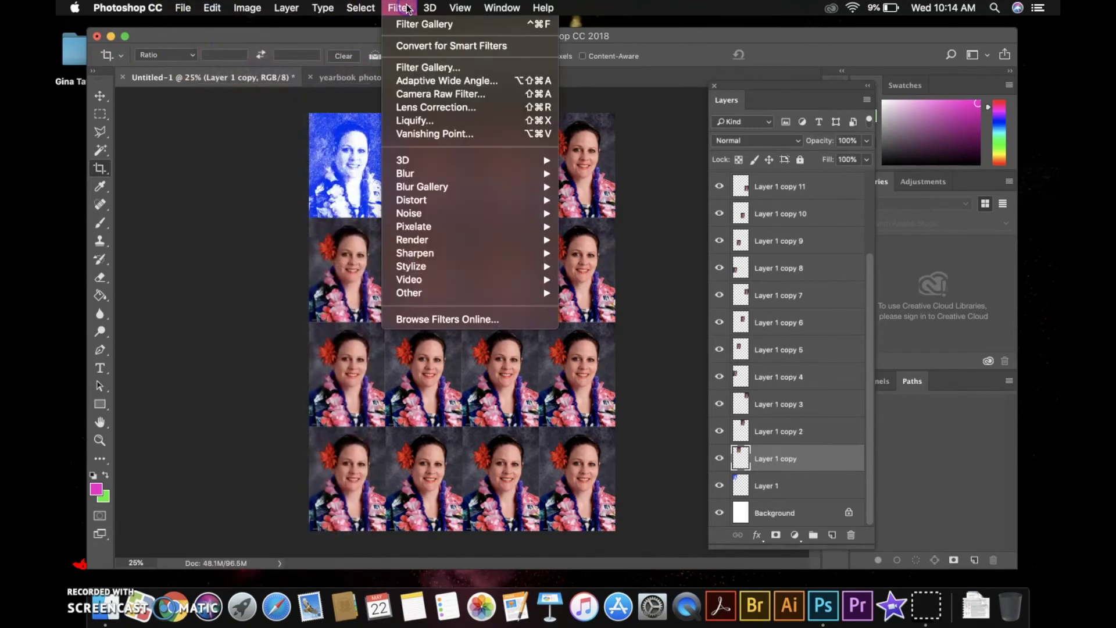
left_click(413, 68)
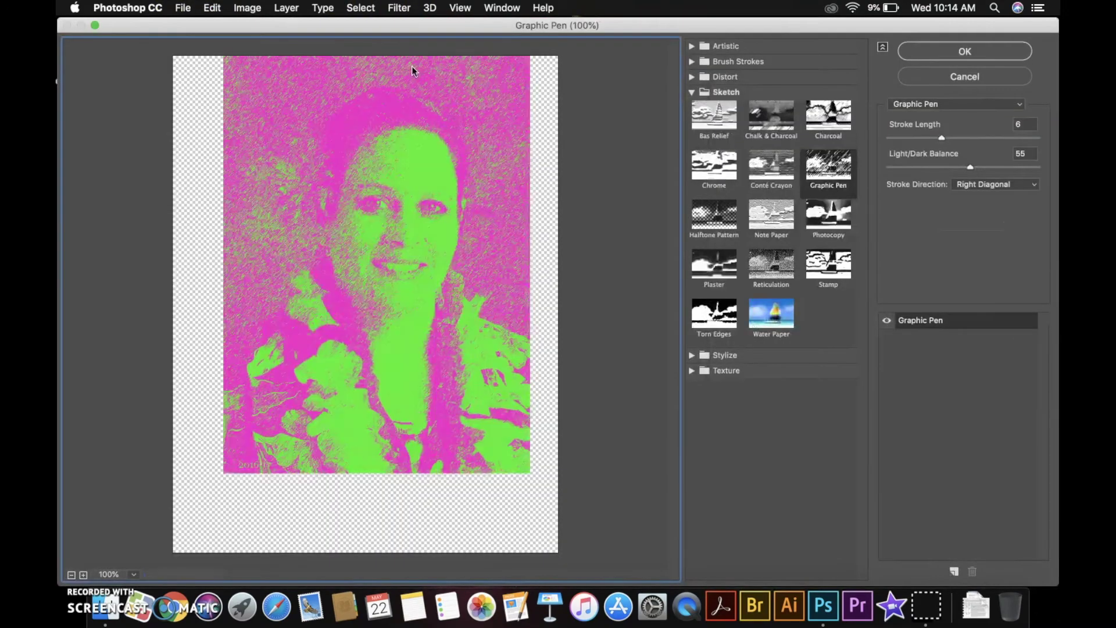
left_click(692, 355)
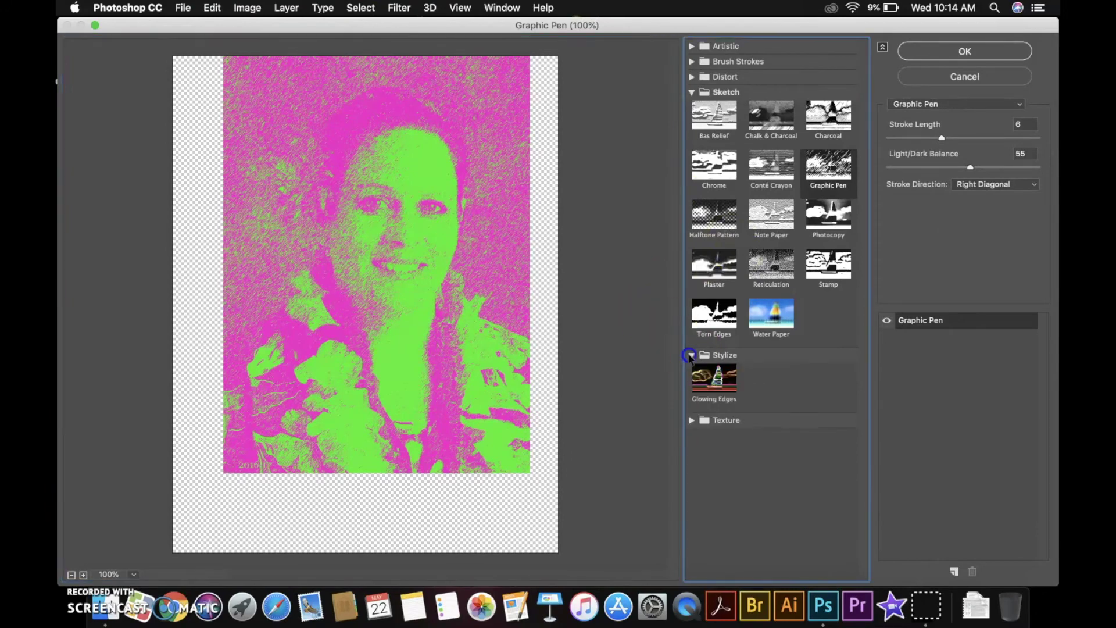
left_click(714, 378)
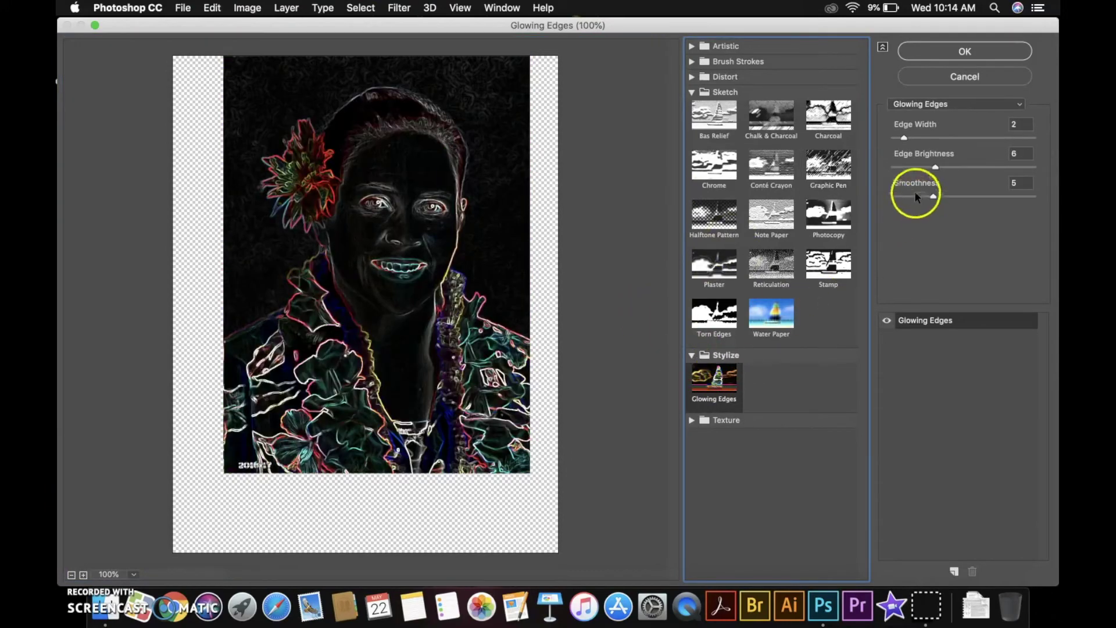
left_click(946, 139)
left_click(943, 184)
left_click(946, 167)
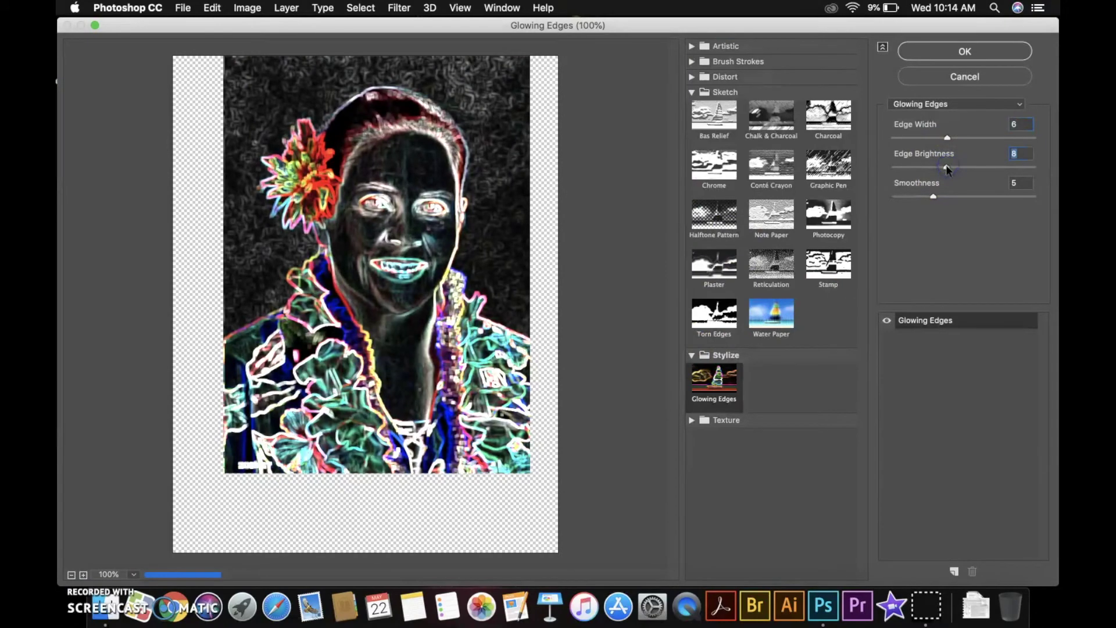
Preview Texture and Brush Strokes filters on Layer 1 copy, including Grain and Accented Edges.
left_click(687, 419)
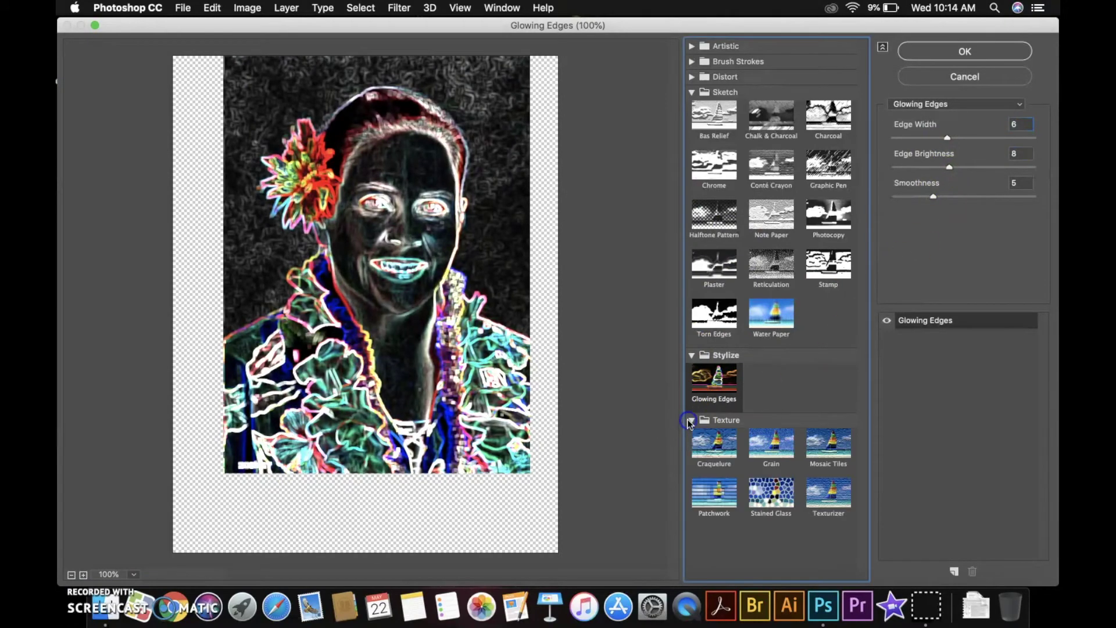
left_click(711, 446)
left_click(769, 449)
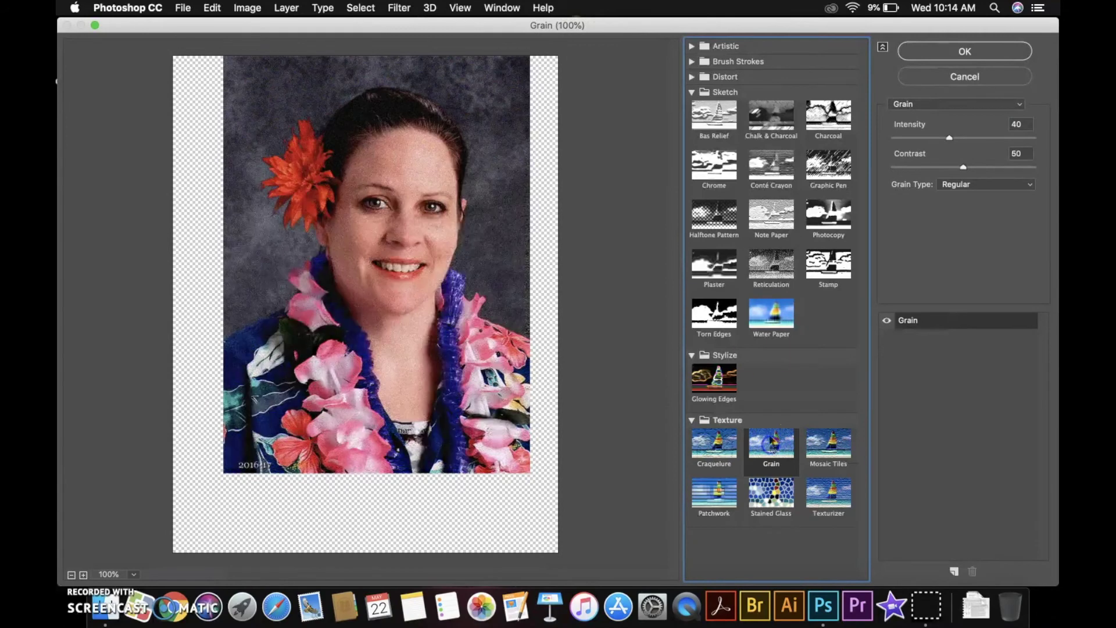
left_click(704, 61)
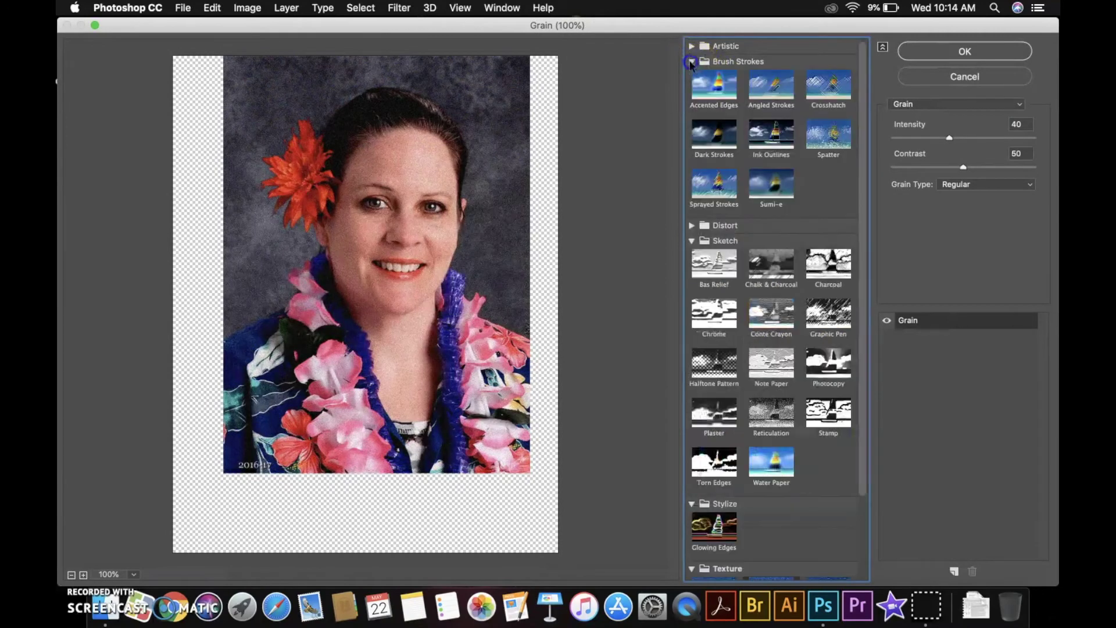
left_click(719, 90)
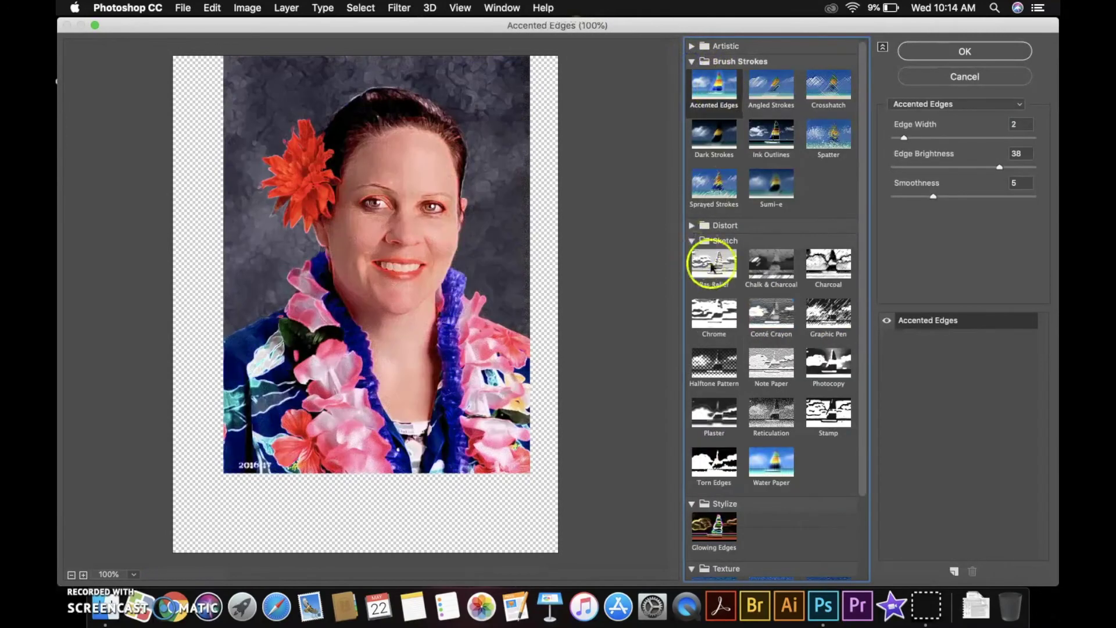
Apply the Photocopy sketch filter to Layer 1 copy with detail 21 and darkness 3.
left_click(692, 225)
left_click(834, 314)
left_click(830, 362)
left_click(833, 409)
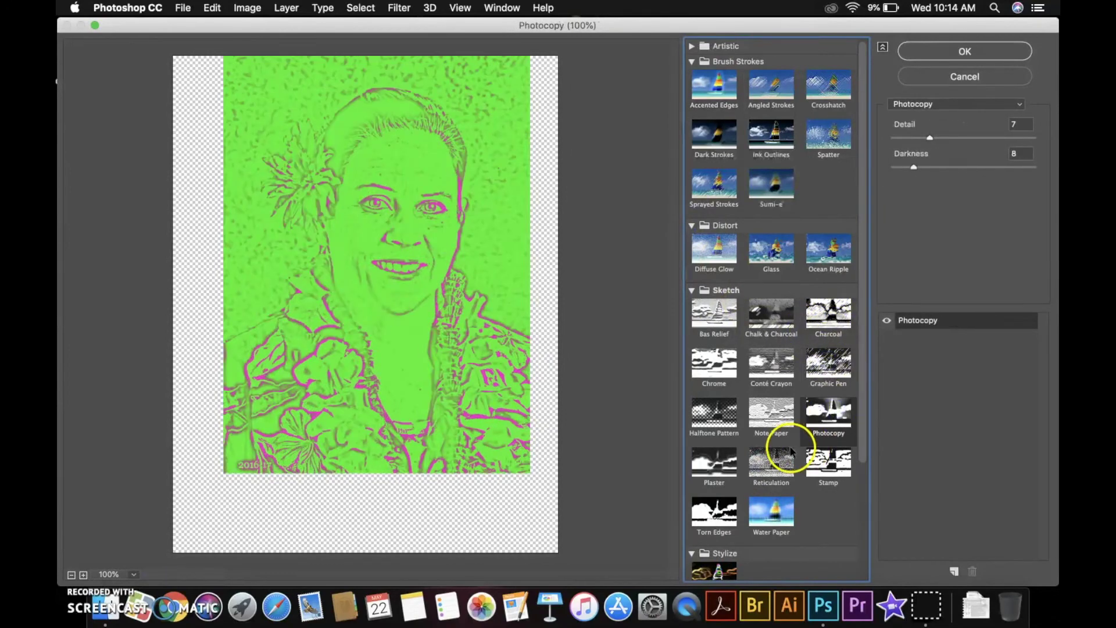
left_click(953, 137)
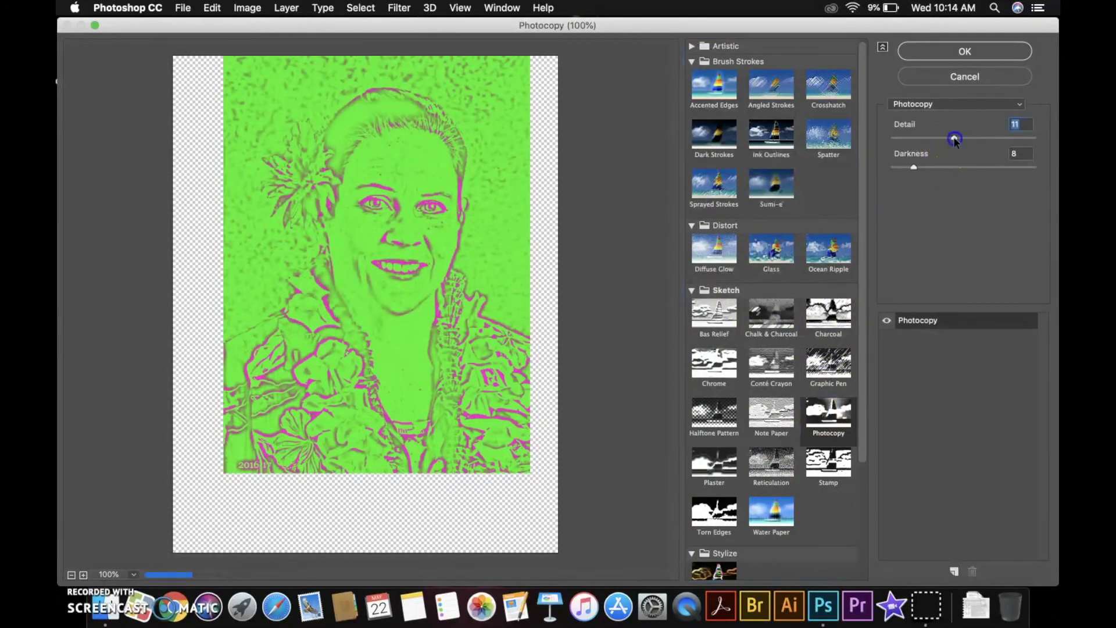
left_click(953, 166)
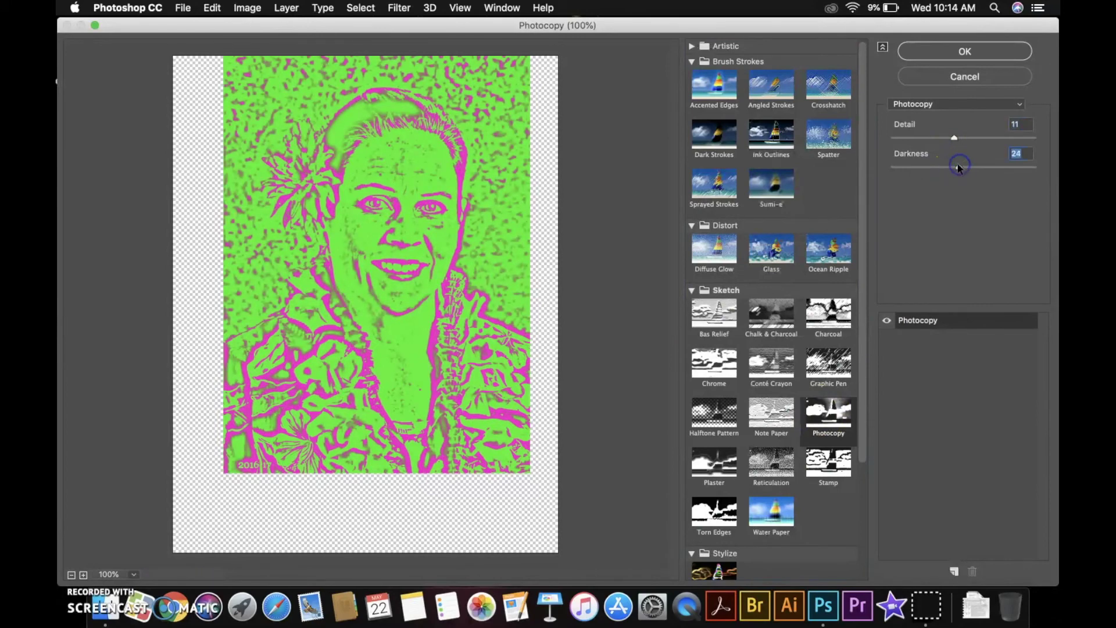
left_click_drag(916, 138, 906, 138)
left_click(909, 138)
left_click_drag(983, 167, 900, 169)
left_click(989, 138)
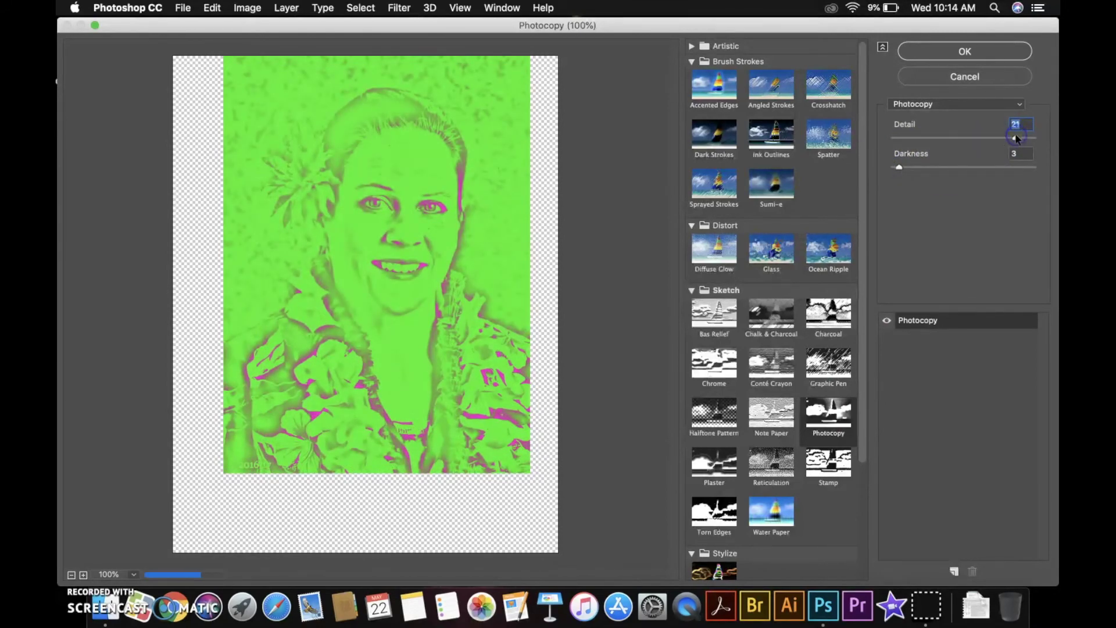
left_click(960, 50)
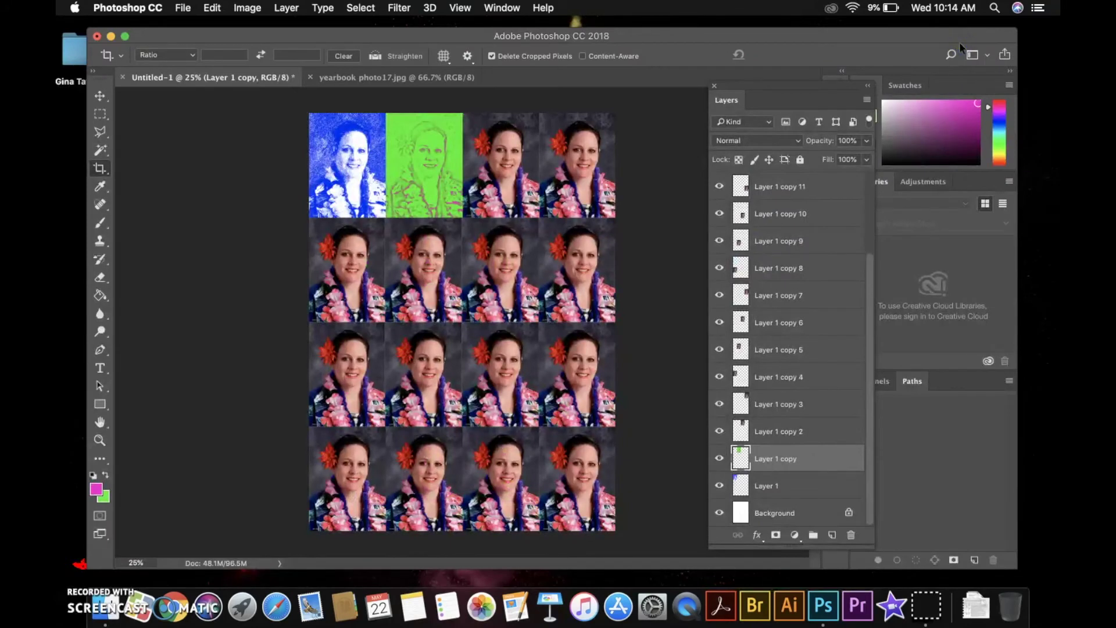
Apply the Glowing Edges filter to Layer 1 copy 2, the third portrait in the first row, with edge width 4.
left_click(777, 431)
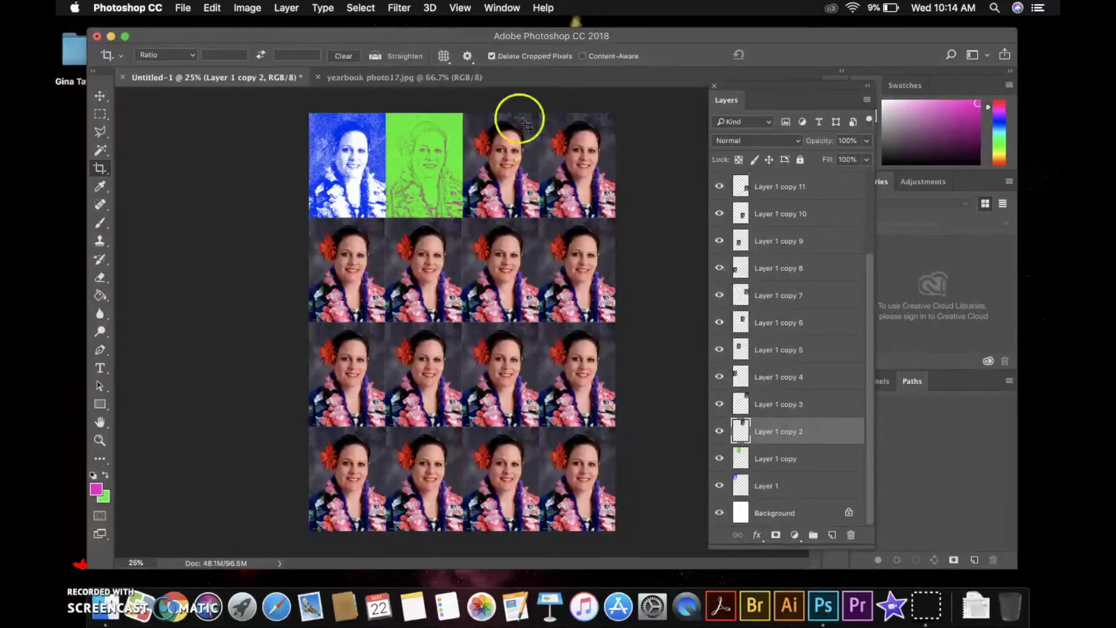
left_click(399, 7)
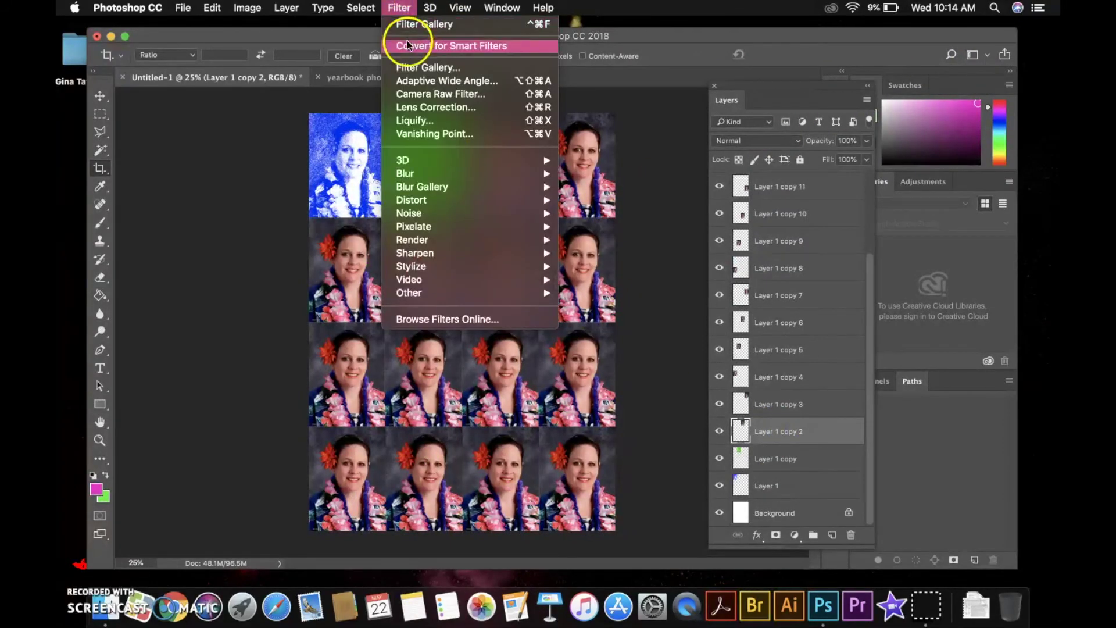
left_click(412, 67)
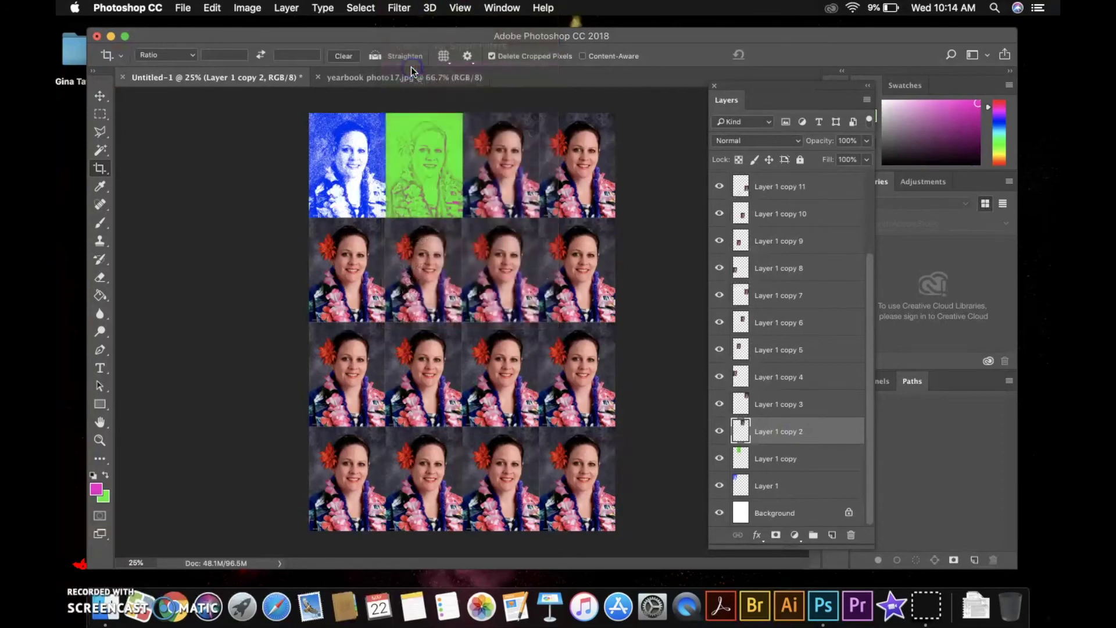
left_click(692, 354)
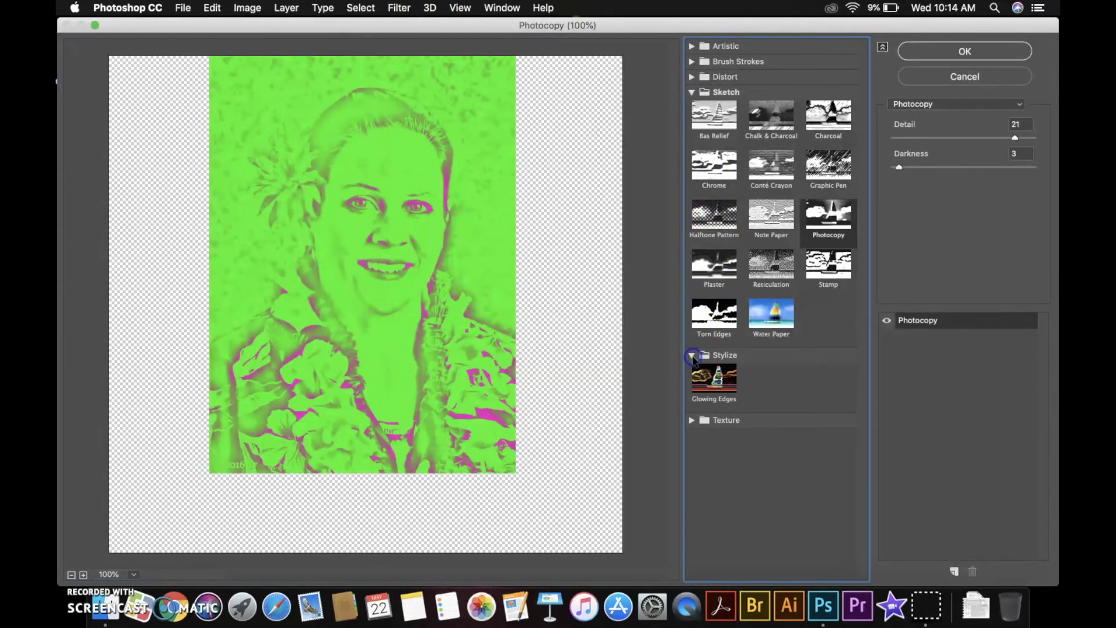
left_click(714, 383)
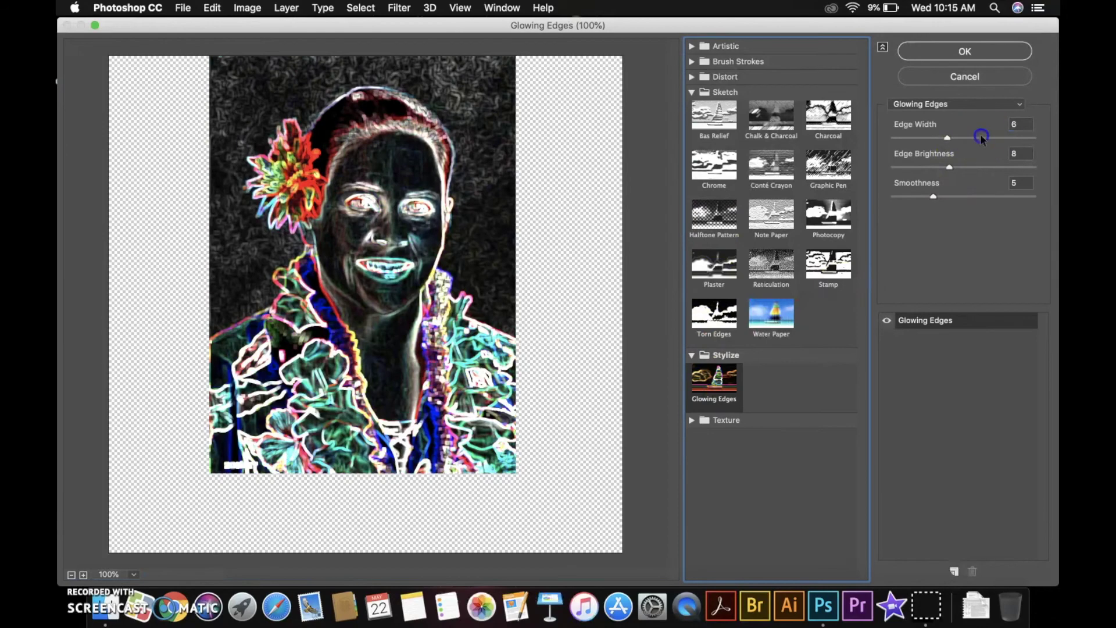
left_click(981, 137)
left_click(925, 138)
left_click(964, 51)
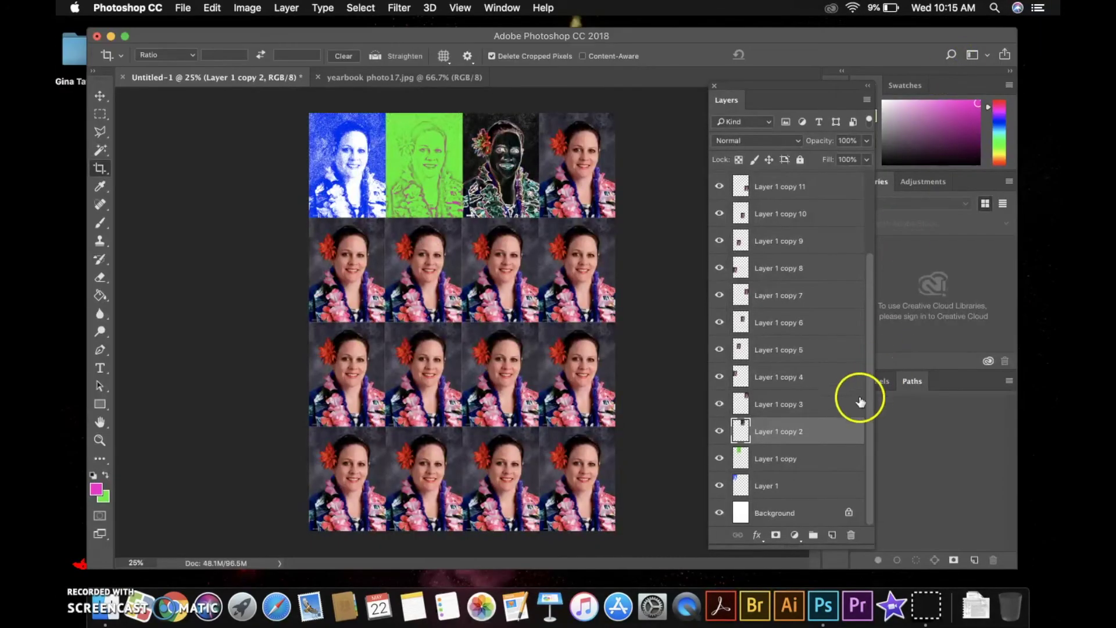
Select Layer 1 copy 3, the fourth portrait in the first row, and preview the Colored Pencil filter without applying it.
left_click(809, 401)
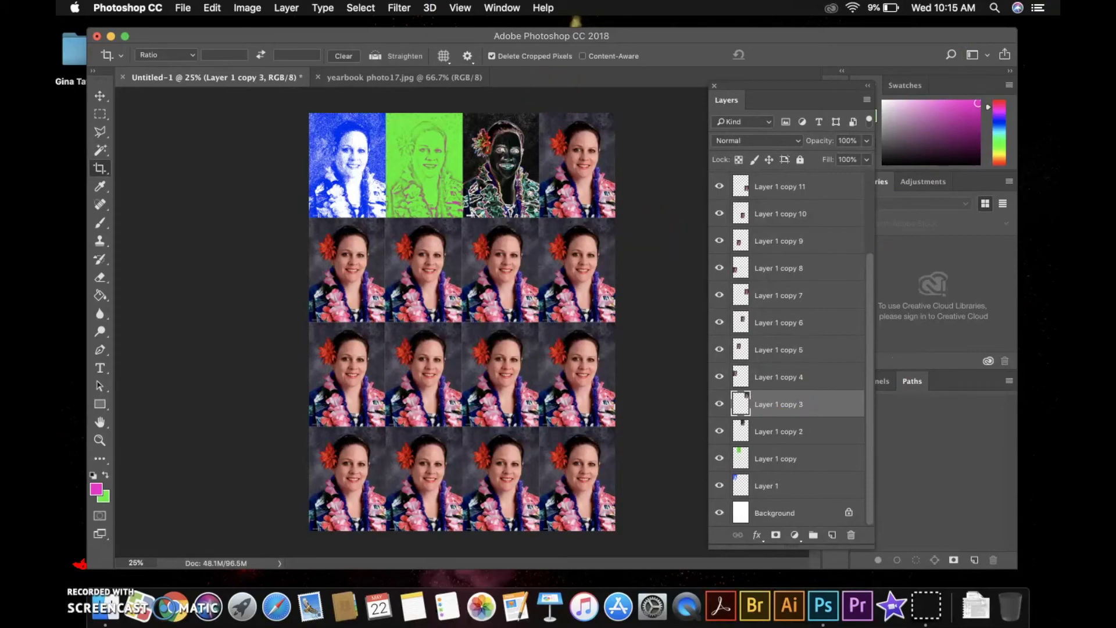
left_click(399, 8)
left_click(430, 67)
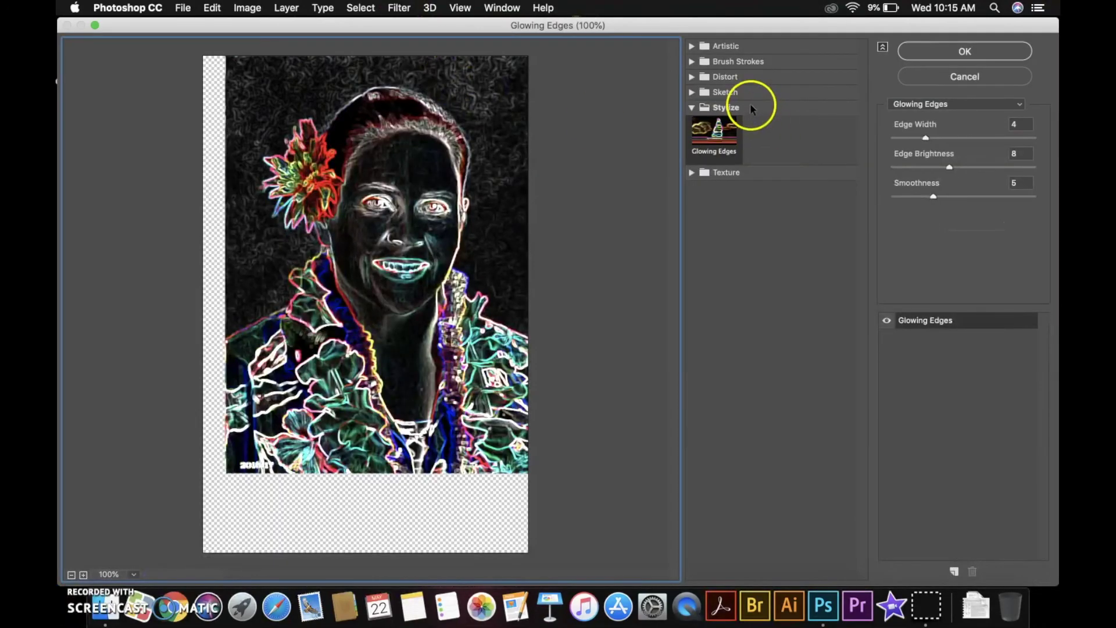
left_click(692, 62)
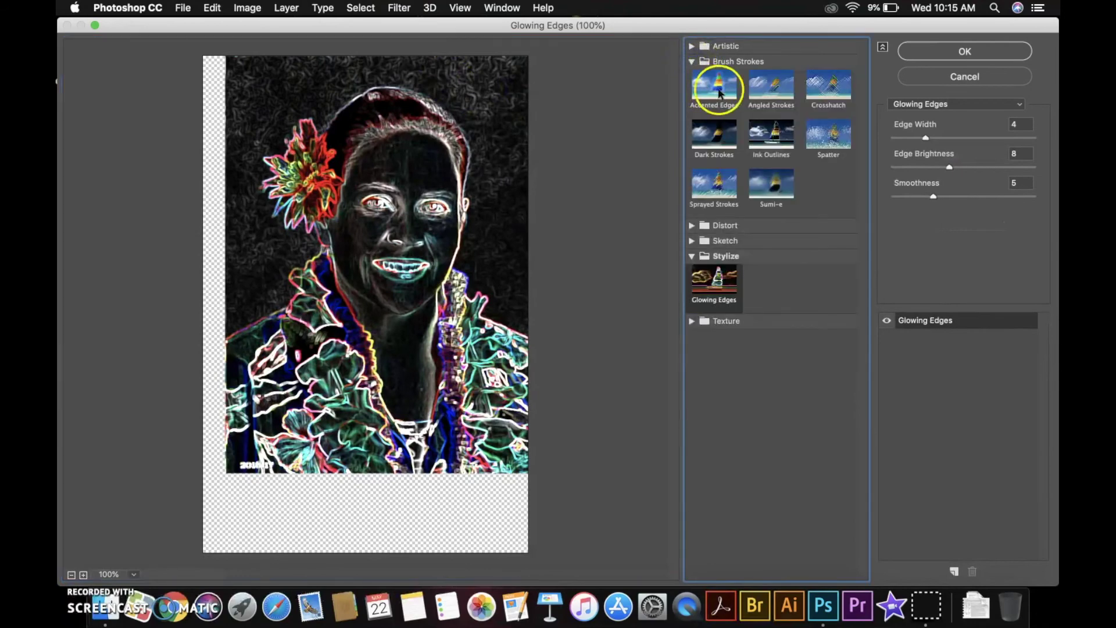
left_click(693, 49)
left_click(712, 67)
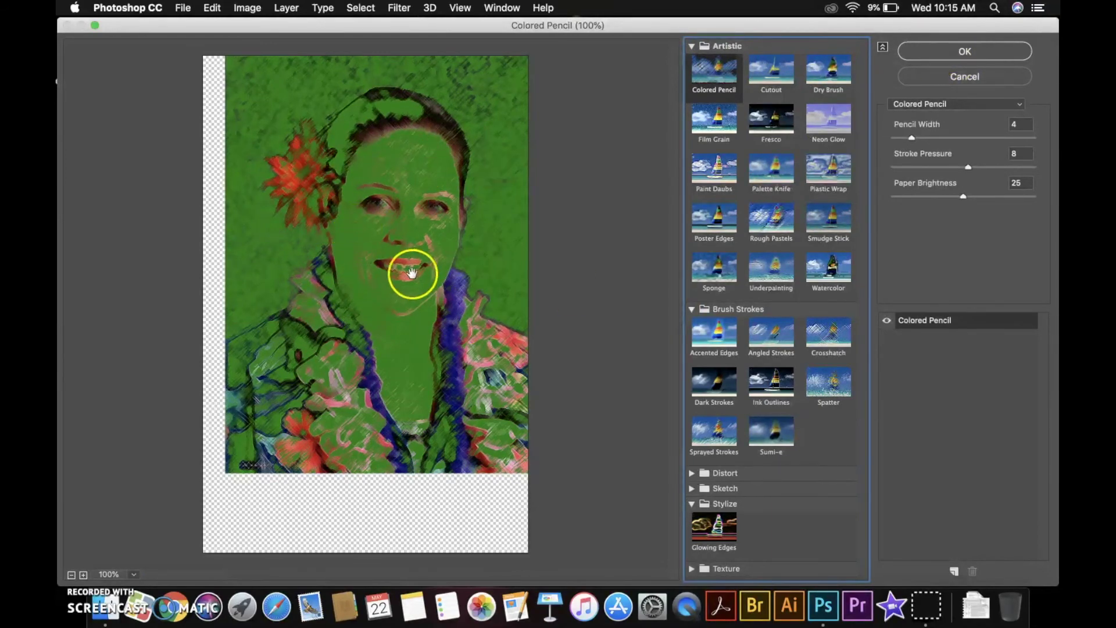
left_click(954, 81)
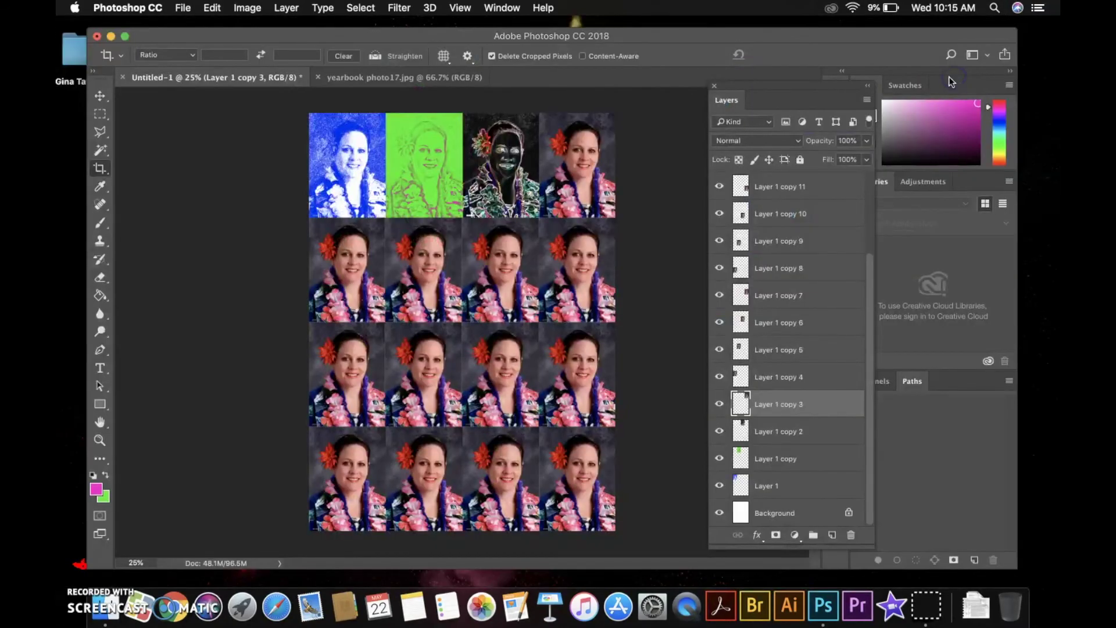
Set the background color to bright turquoise, hex 07f4e6.
left_click(104, 496)
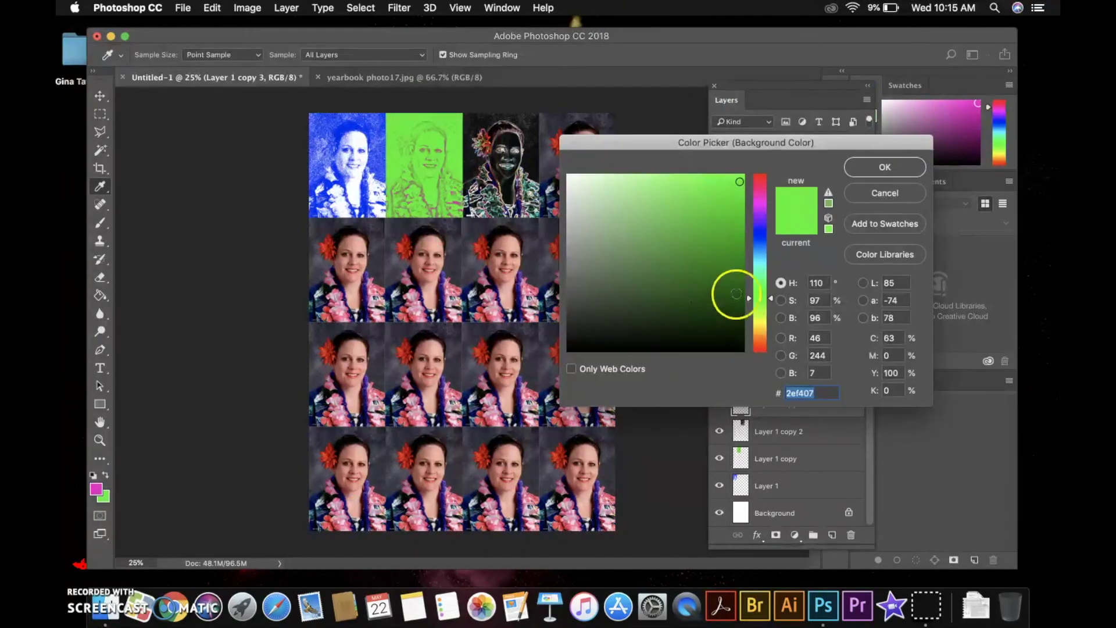
left_click(759, 267)
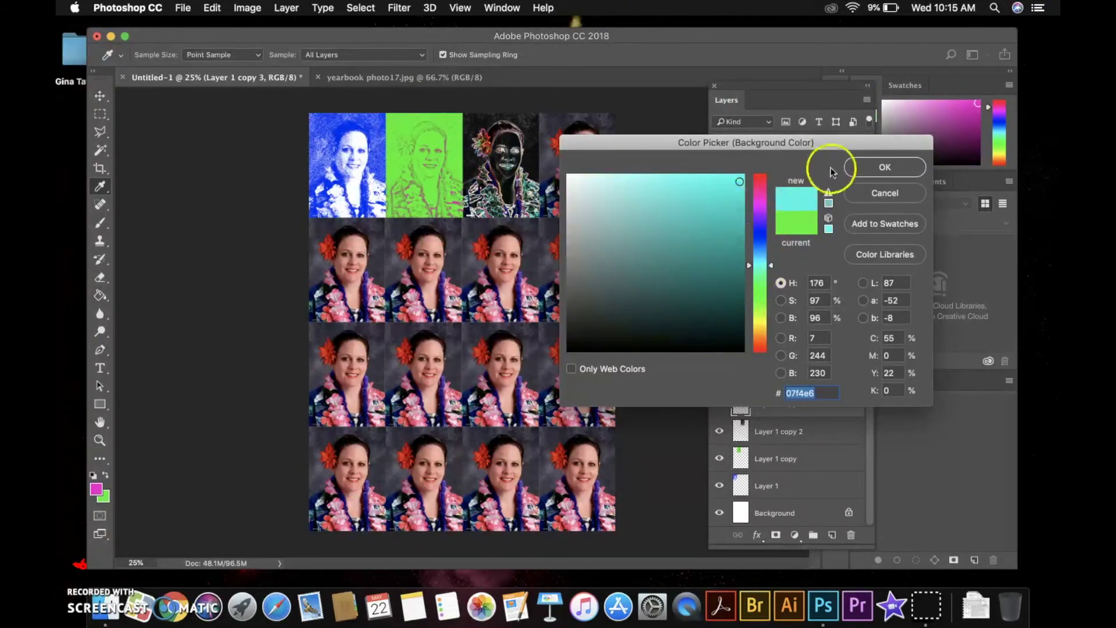
left_click(898, 168)
key("c")
Set the foreground color to dark purple, hex 600c51.
left_click(97, 489)
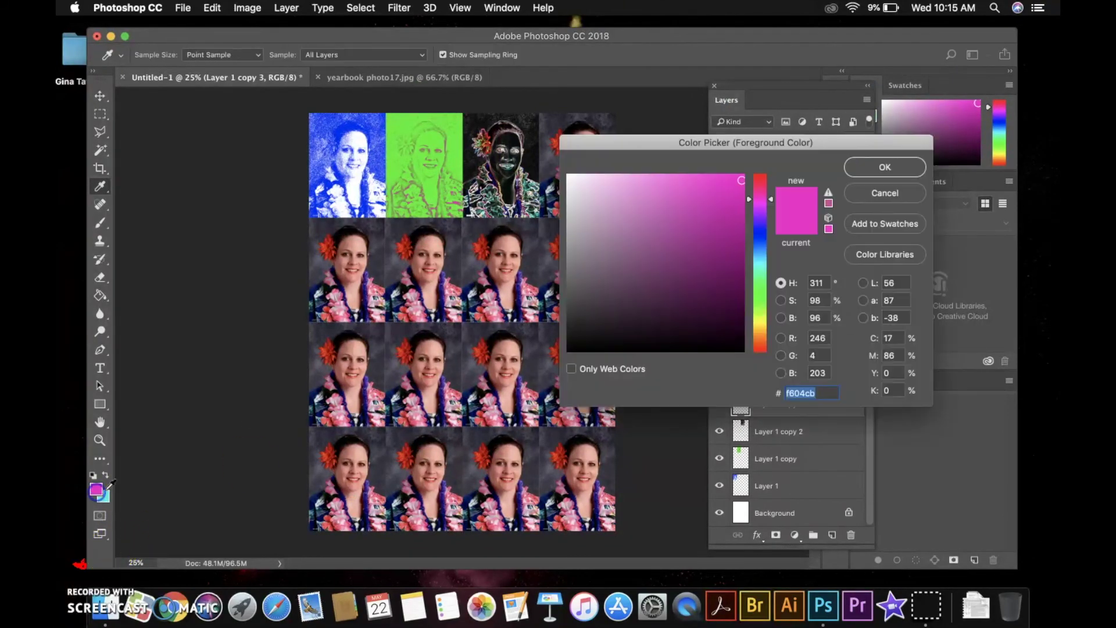
left_click(723, 286)
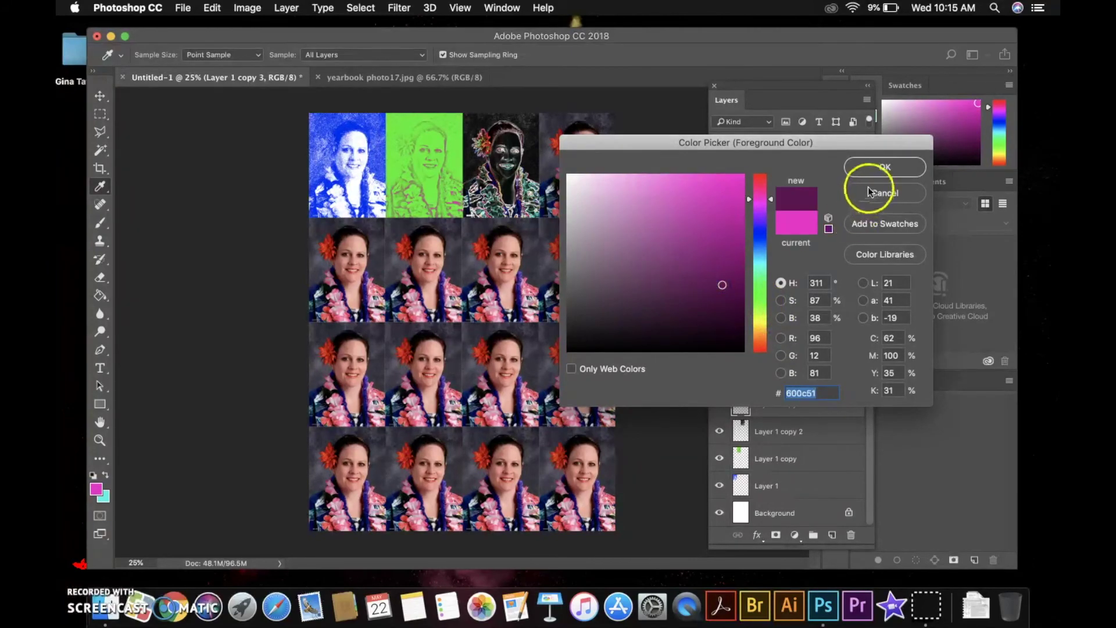
left_click(878, 169)
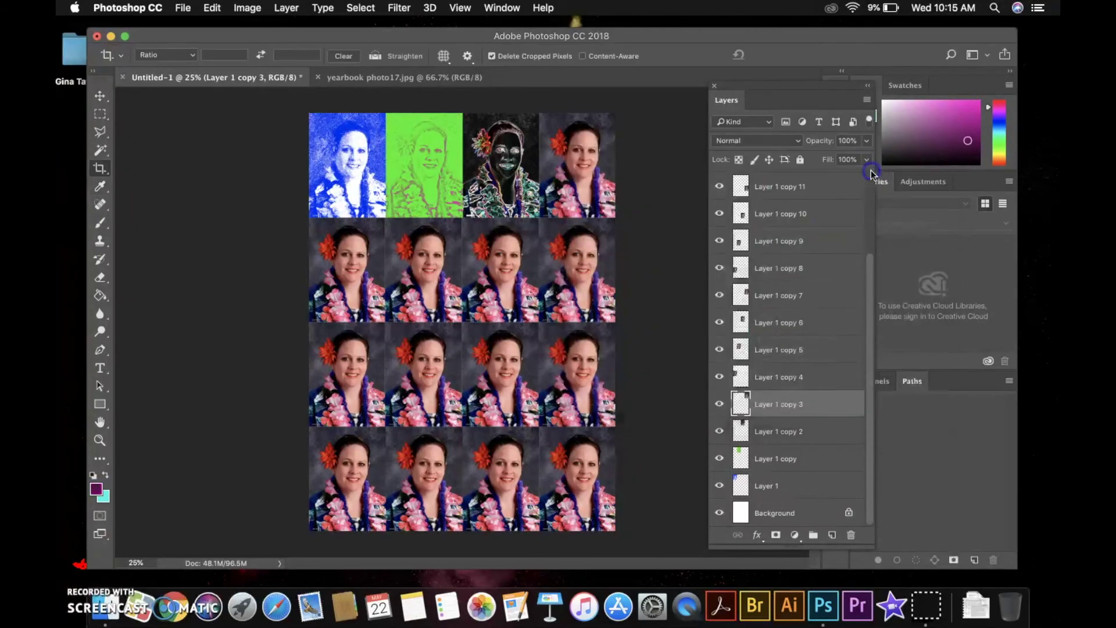
Apply the Colored Pencil filter to Layer 1 copy 3, the fourth portrait in the first row, with pencil width 4, stroke pressure 8 and paper brightness 25.
left_click(720, 403)
left_click(720, 403)
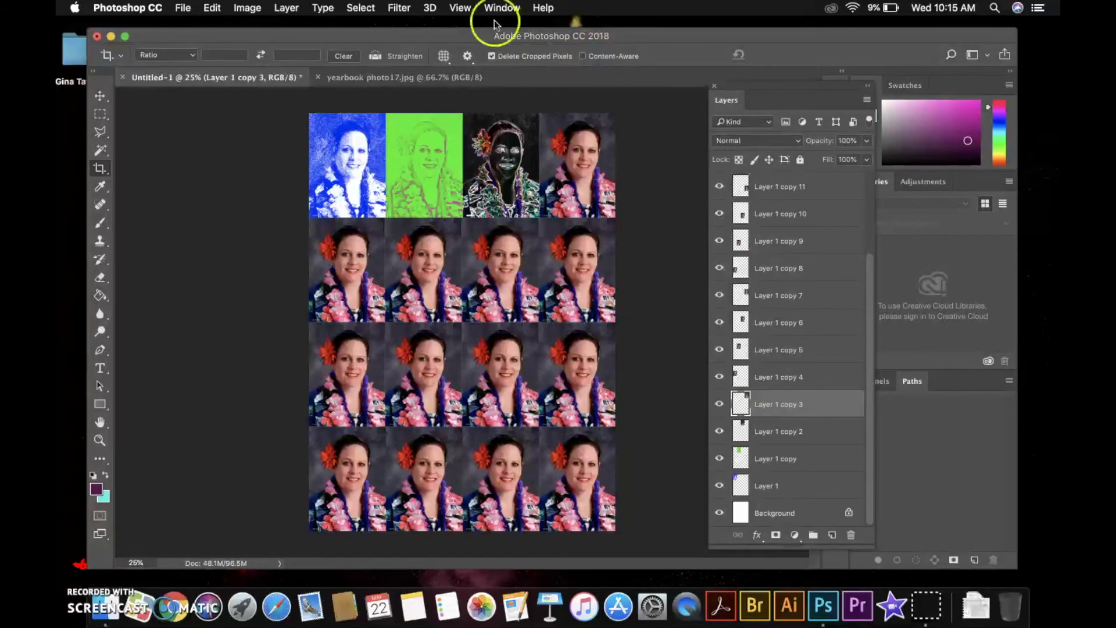
left_click(401, 9)
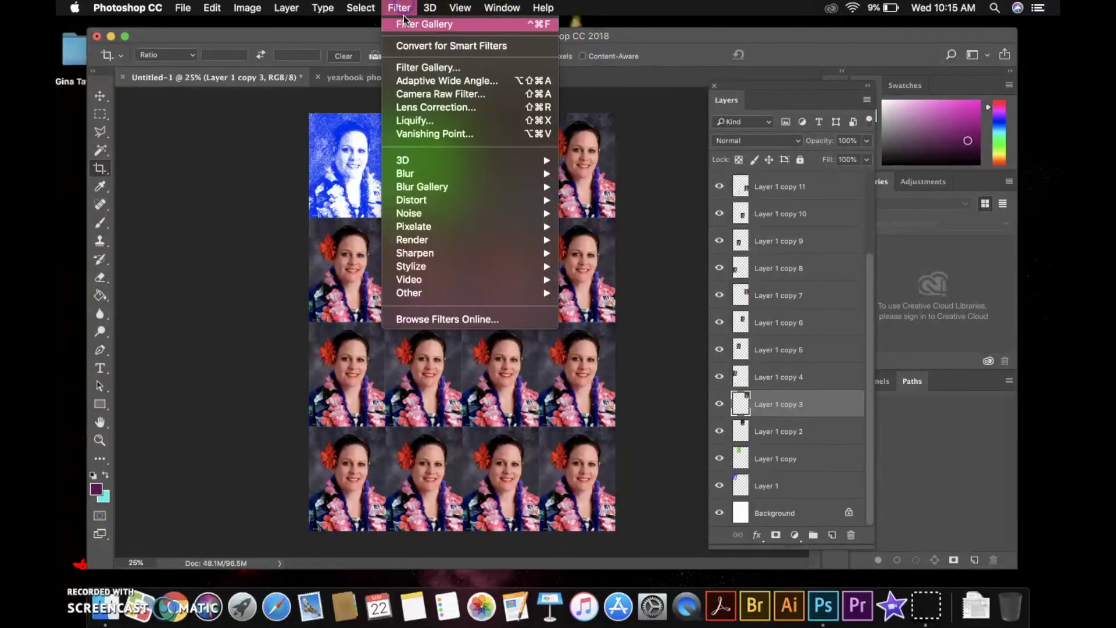
left_click(410, 67)
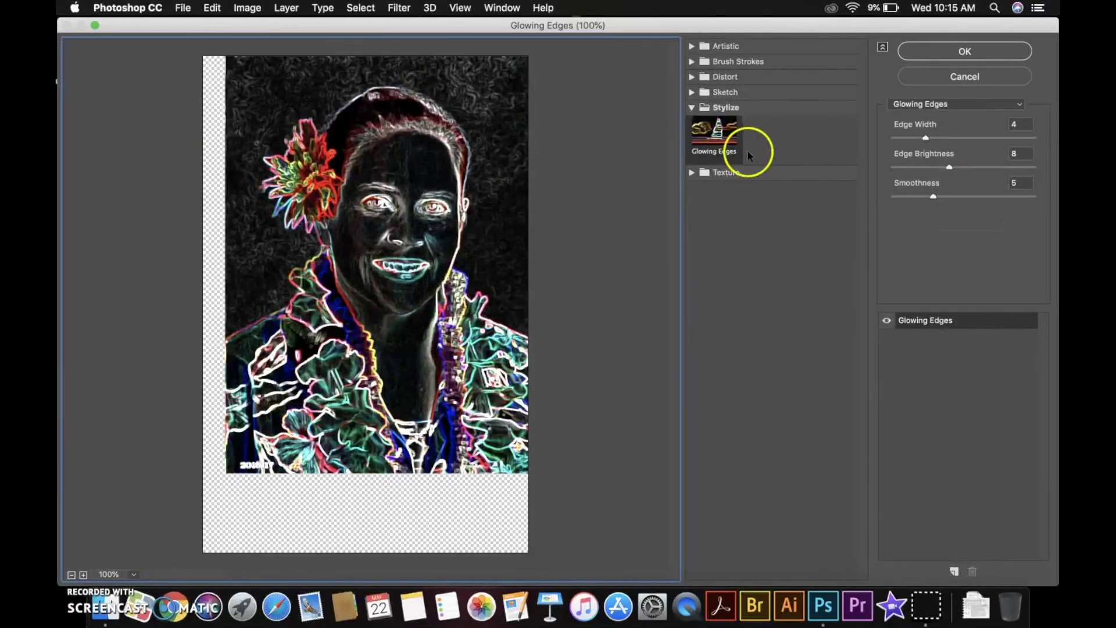
left_click(691, 46)
left_click(698, 72)
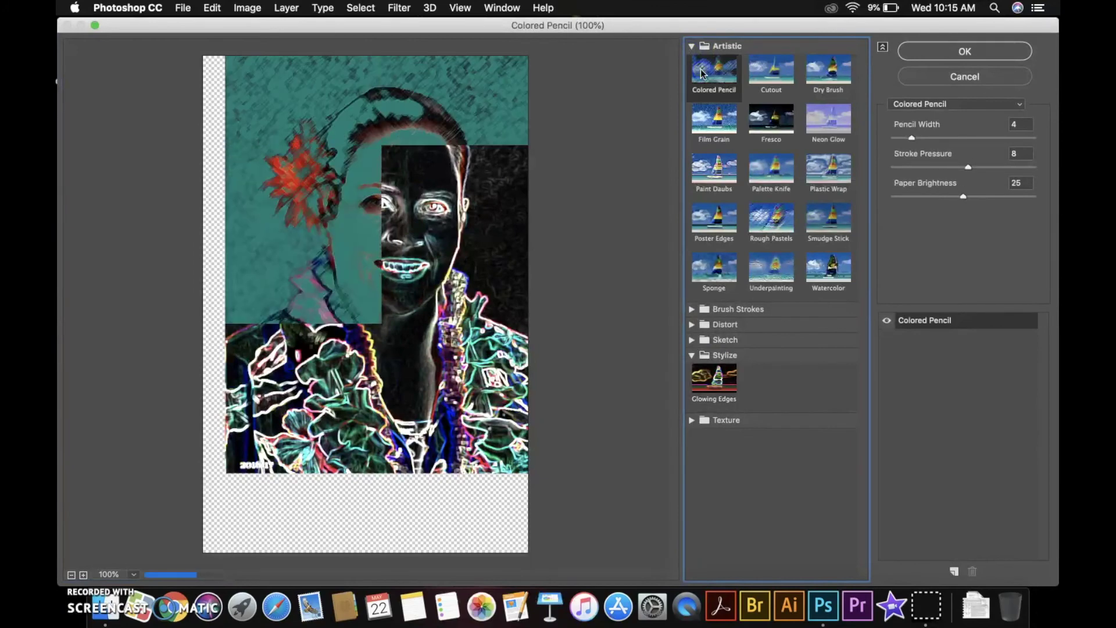
left_click(965, 51)
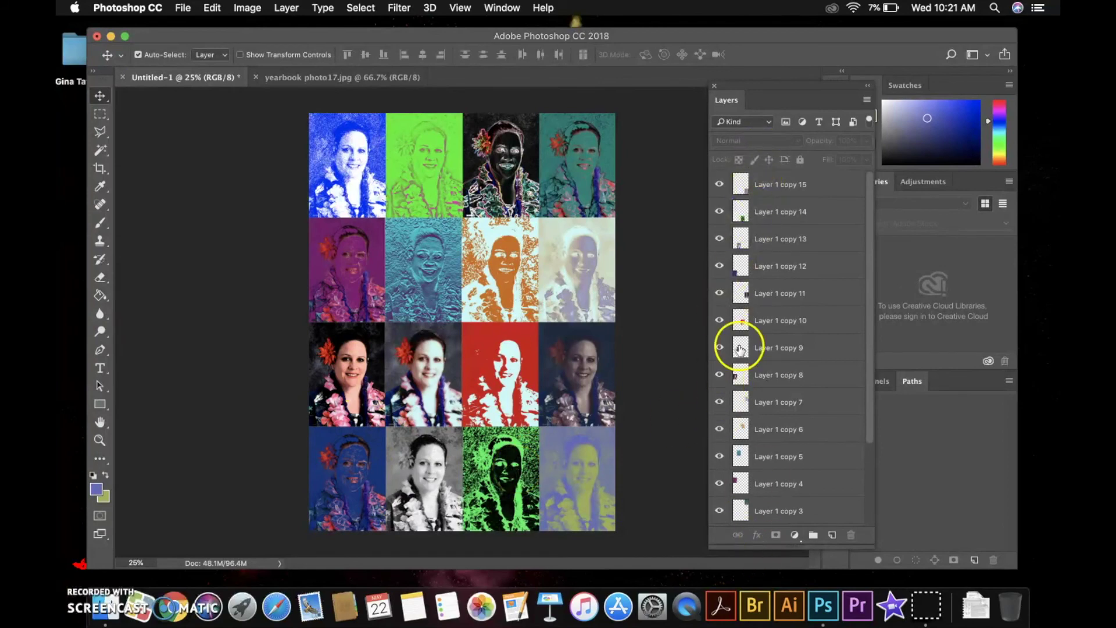
Flatten the image and save it to the Desktop as a JPEG named with the creator's surname followed by "Filter Faces".
left_click(867, 100)
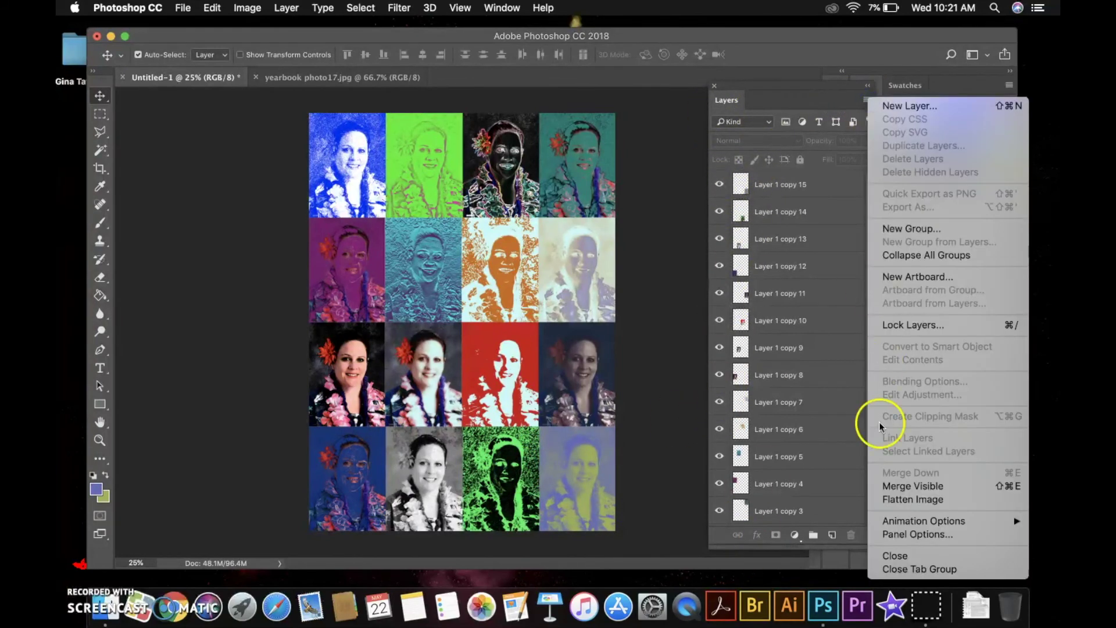
left_click(898, 501)
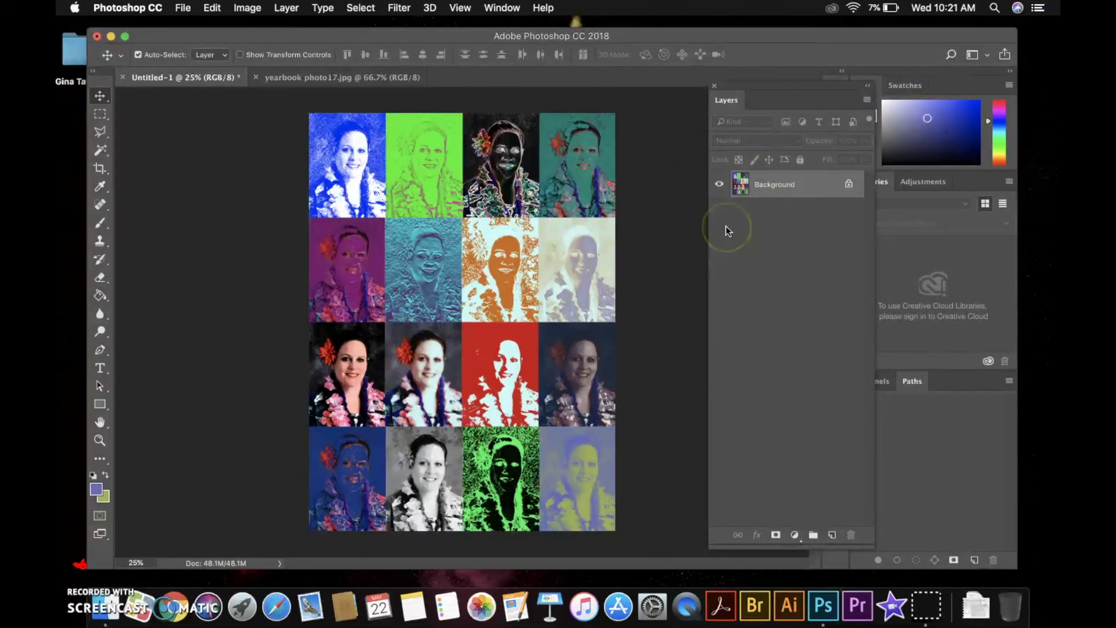
left_click(182, 8)
left_click(201, 152)
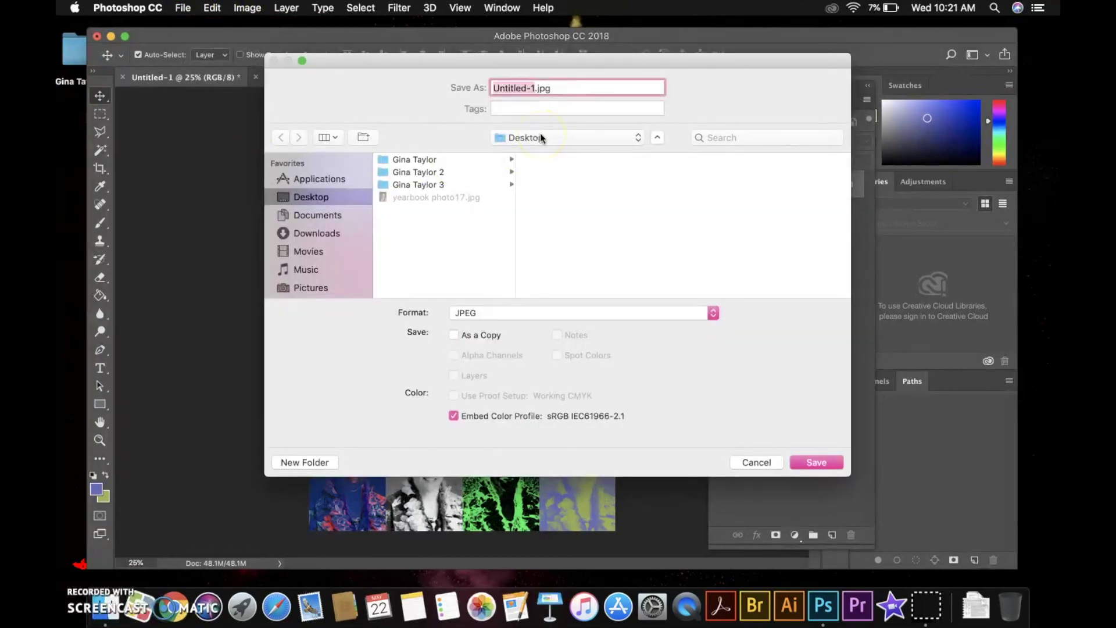
type("Taylor Filter Faces")
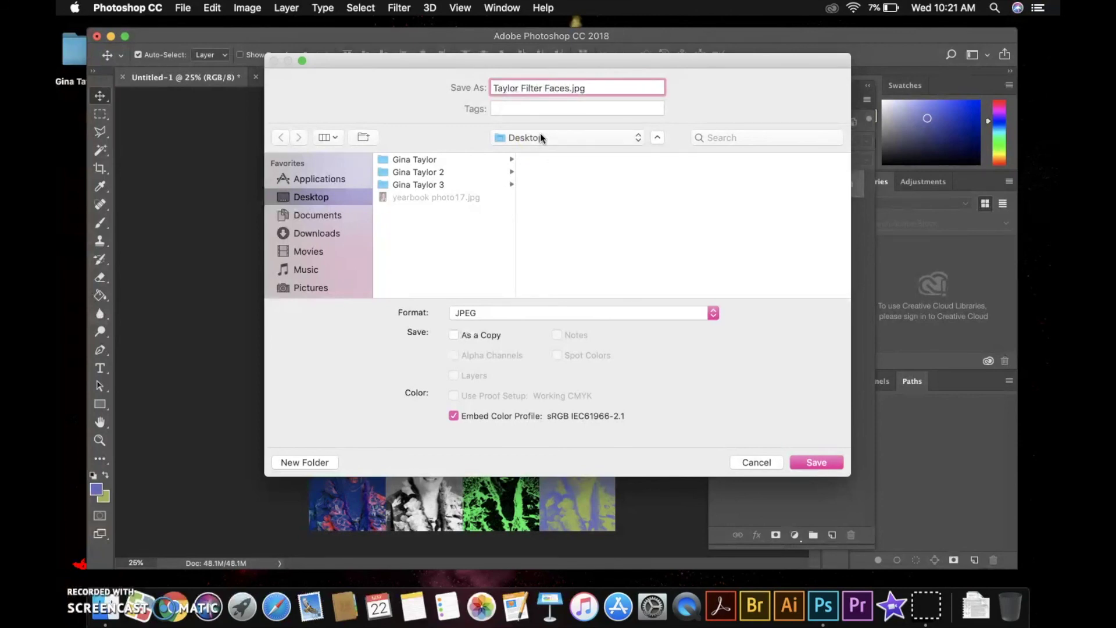
left_click(472, 315)
left_click(473, 317)
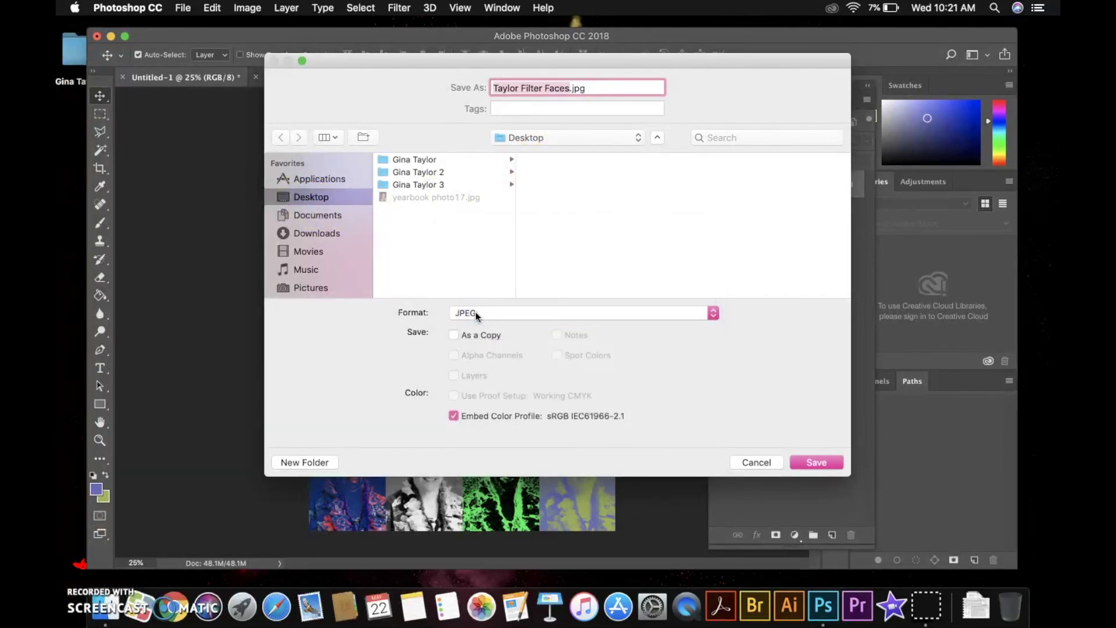
left_click(817, 461)
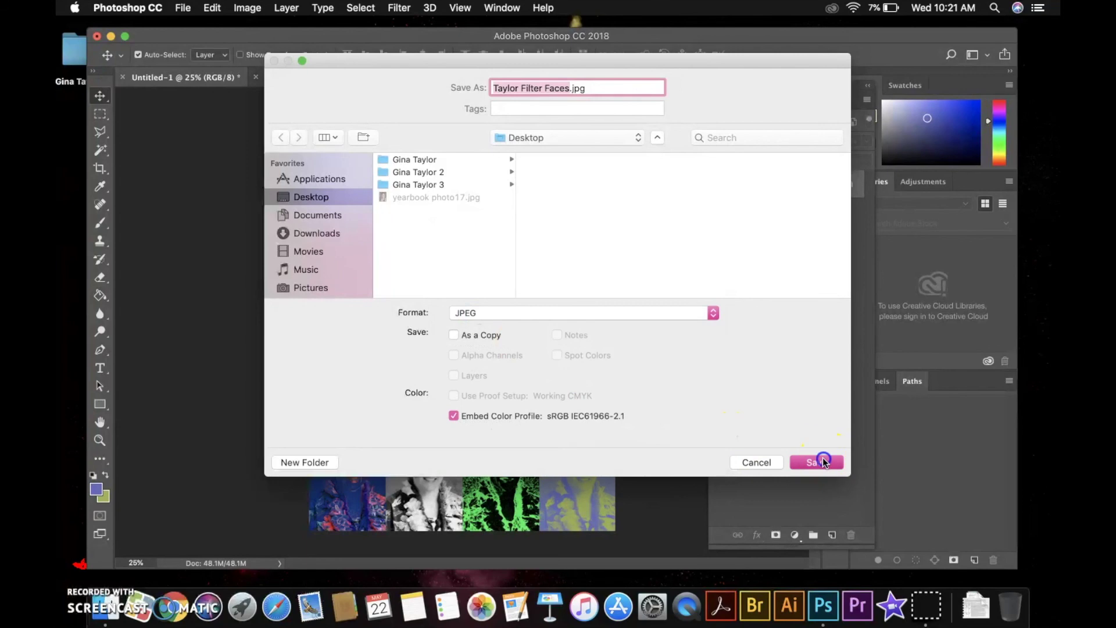
left_click(635, 195)
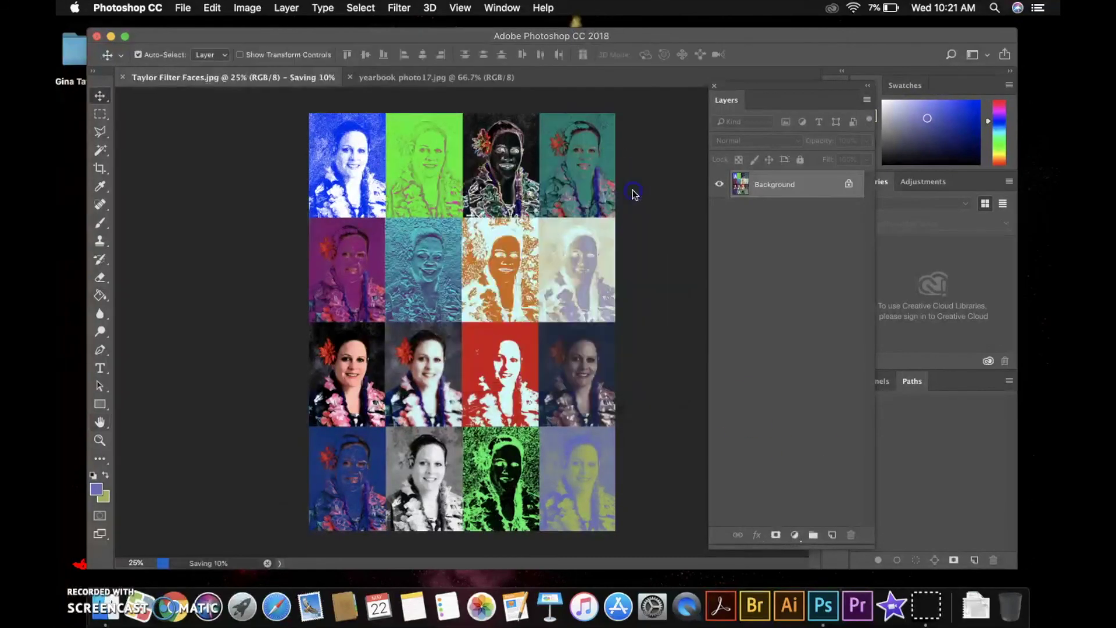
Close the saved portrait grid, the yearbook photo and the empty application window.
left_click(123, 77)
left_click(123, 77)
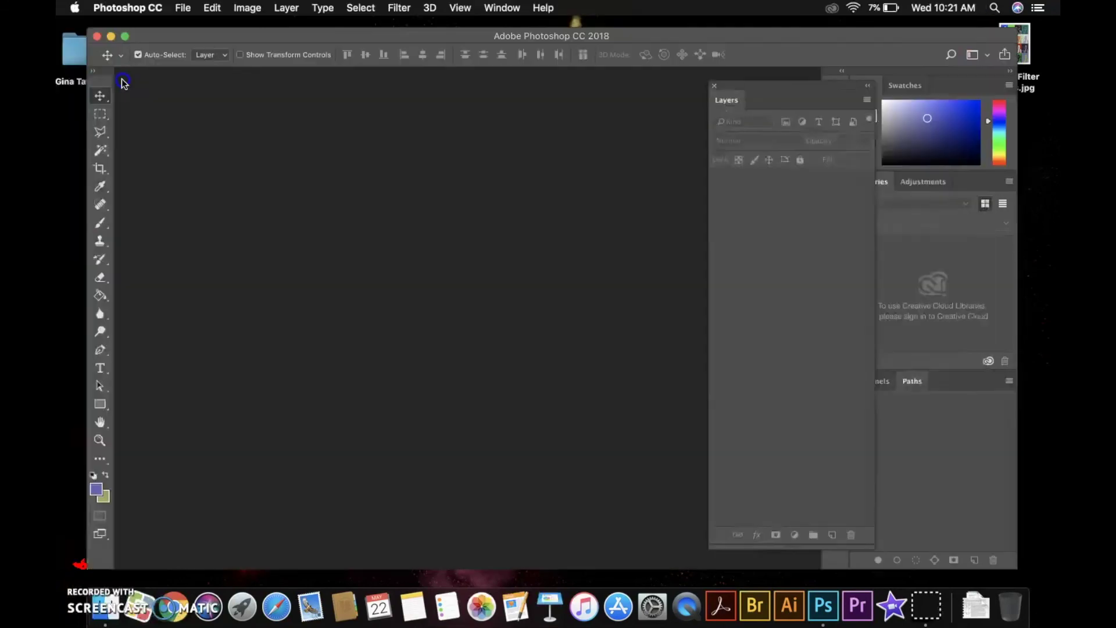
left_click(97, 36)
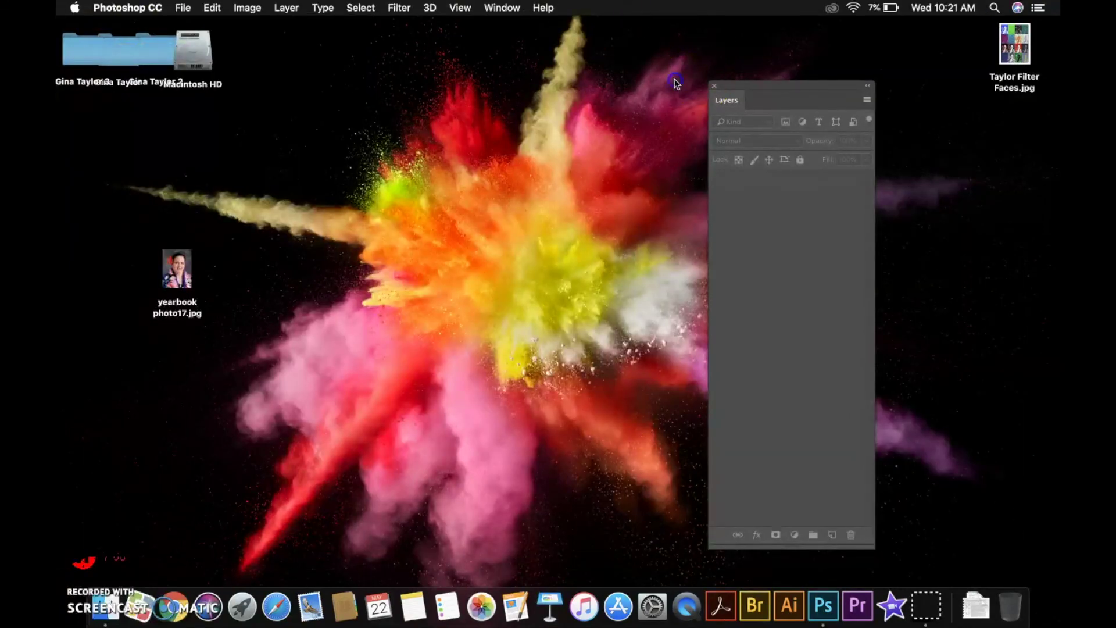
Switch to the Finder desktop and move the saved portrait grid JPEG inward from the desktop's upper corner.
left_click(704, 82)
left_click(1020, 49)
left_click_drag(1019, 50, 944, 94)
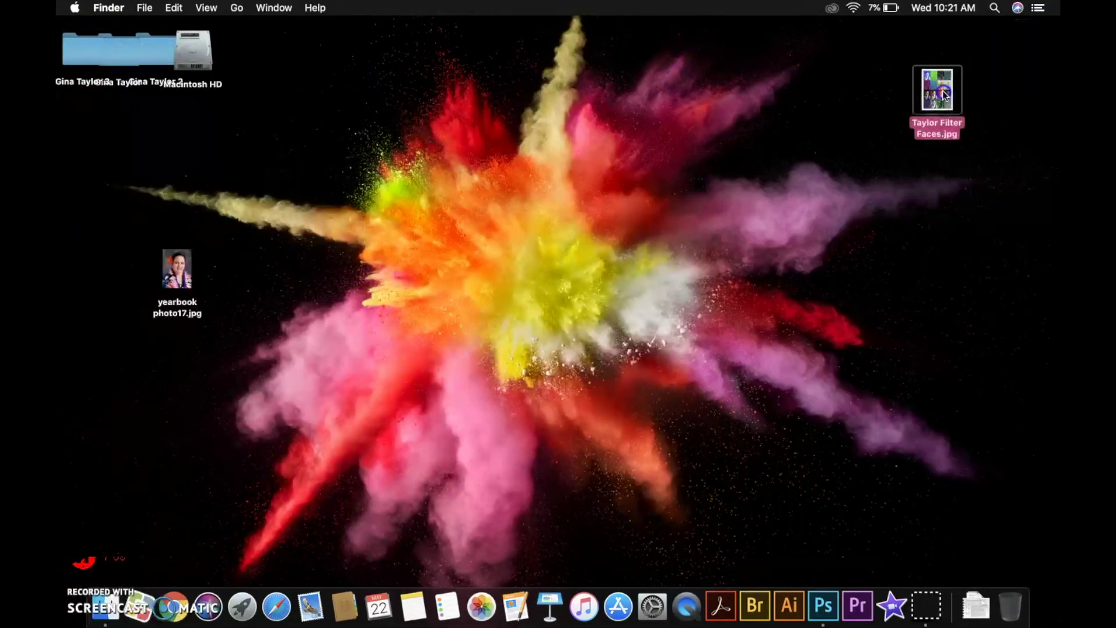